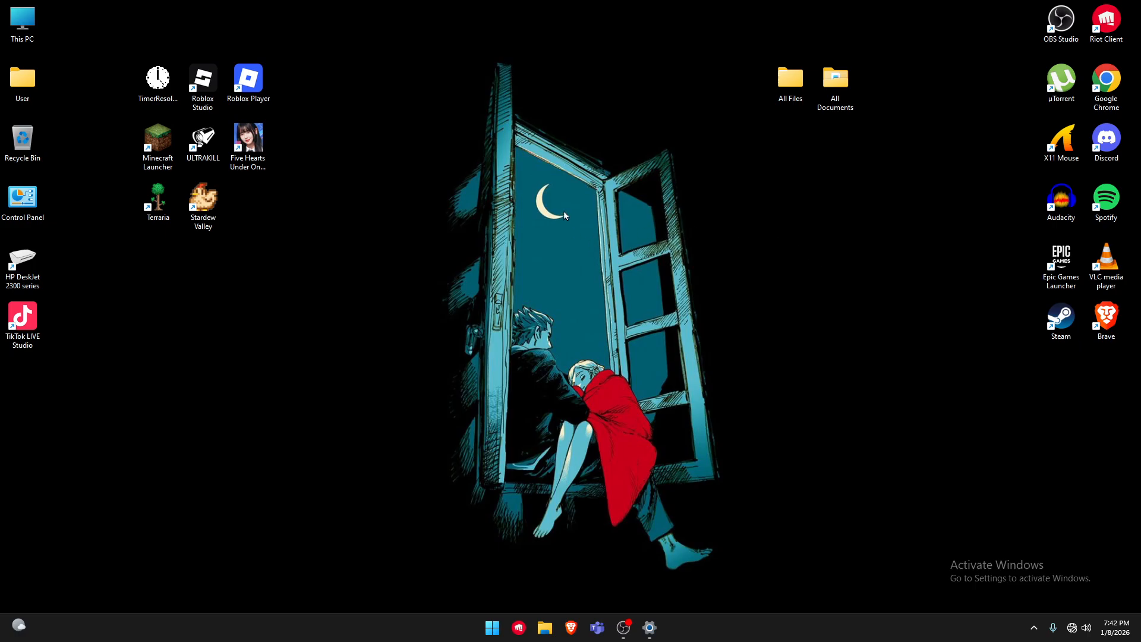
pyautogui.rightClick(786, 286)
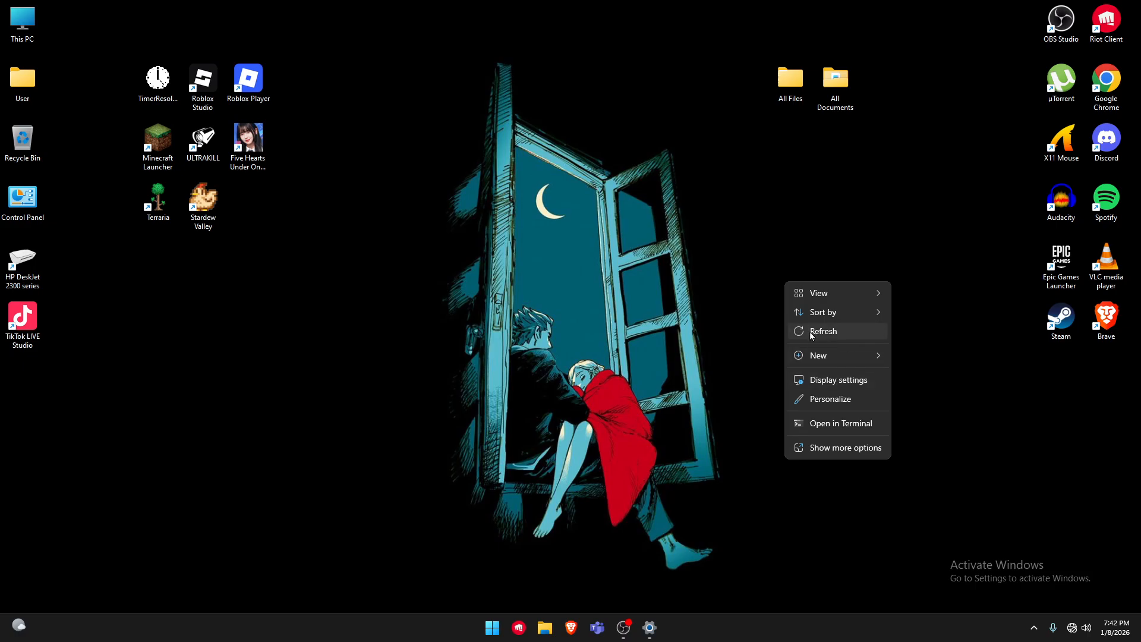
pyautogui.moveTo(834, 309)
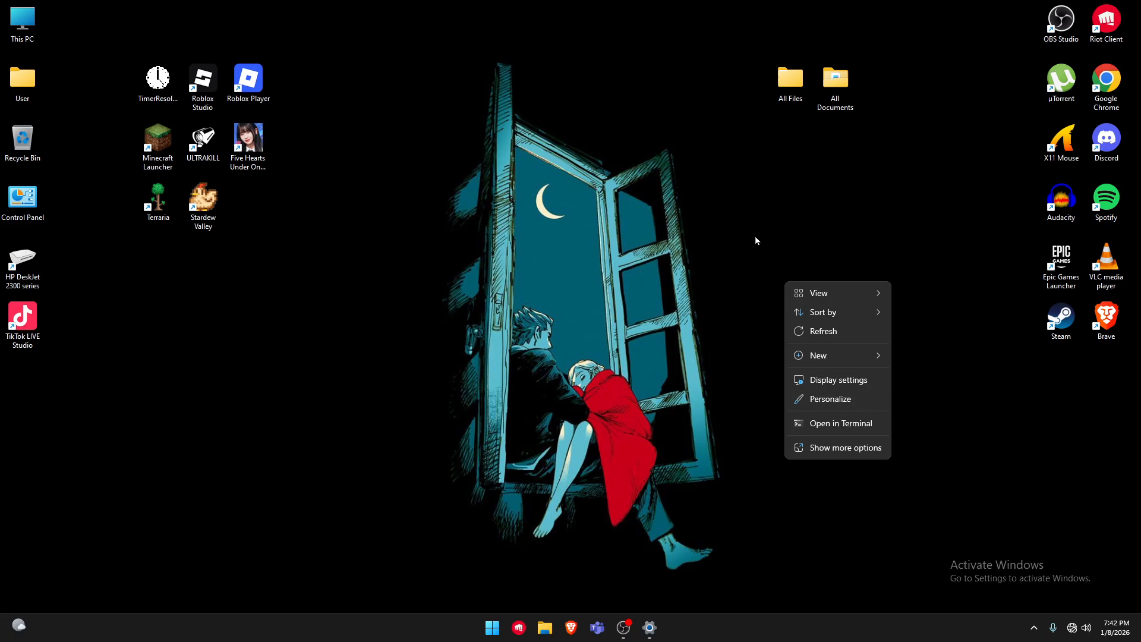
pyautogui.click(841, 449)
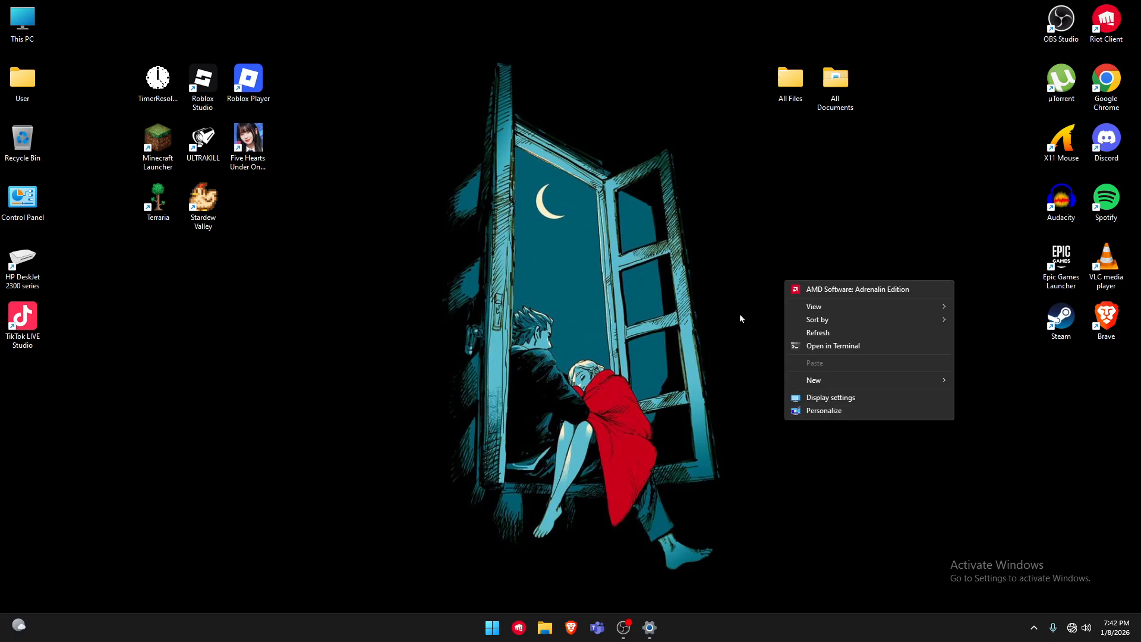
pyautogui.click(350, 161)
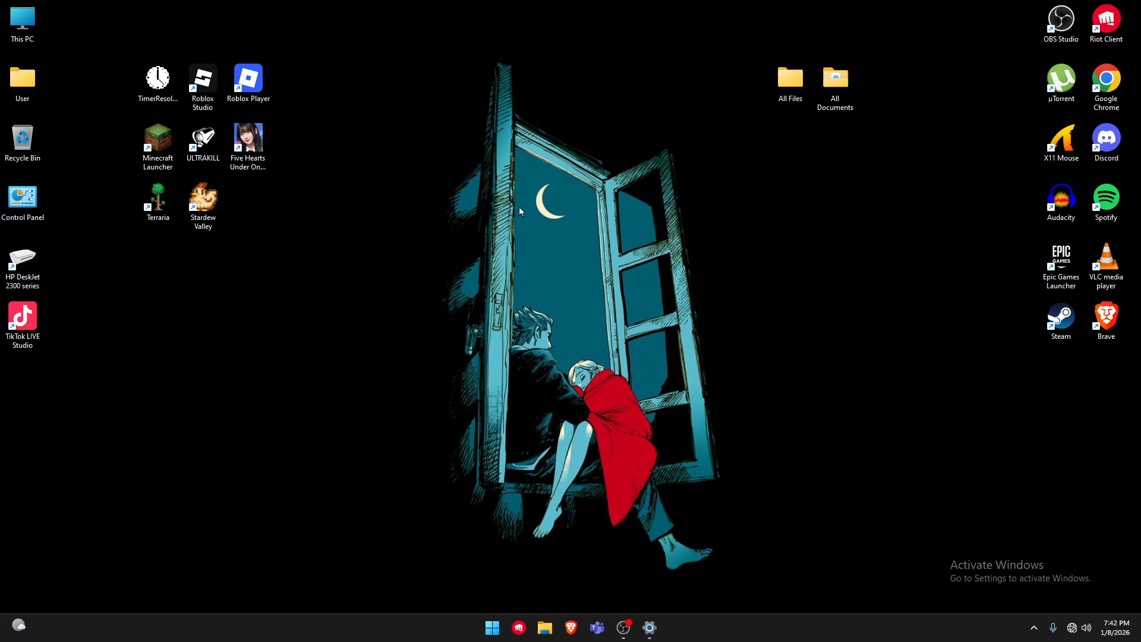
# Create a new folder on the desktop and name it Thirdy.
pyautogui.rightClick(725, 217)
pyautogui.click(794, 390)
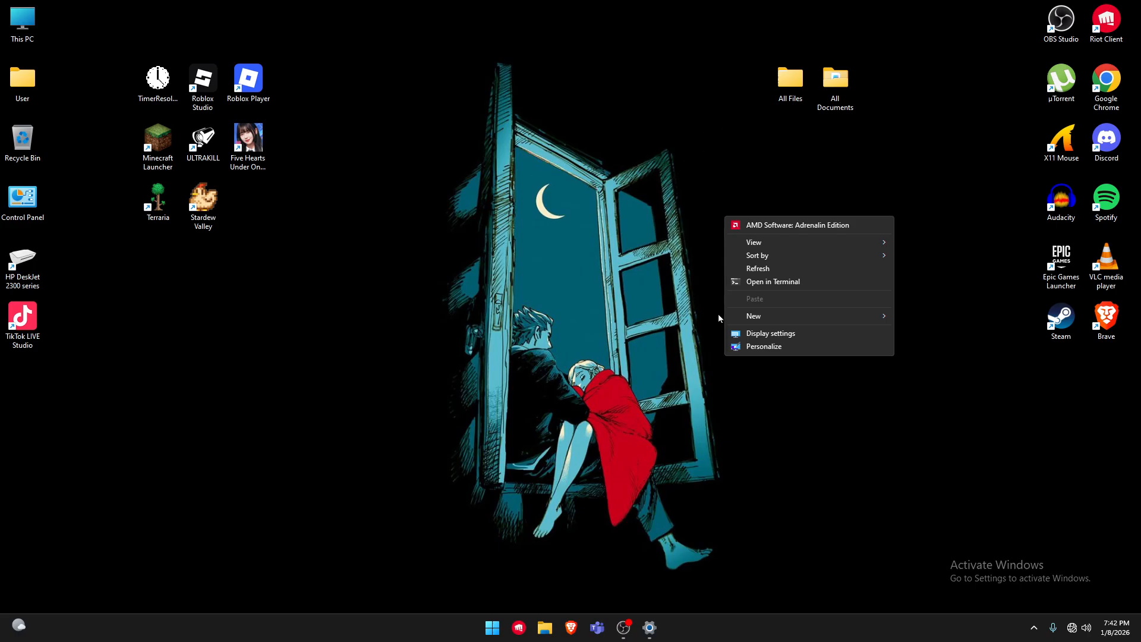
pyautogui.moveTo(764, 319)
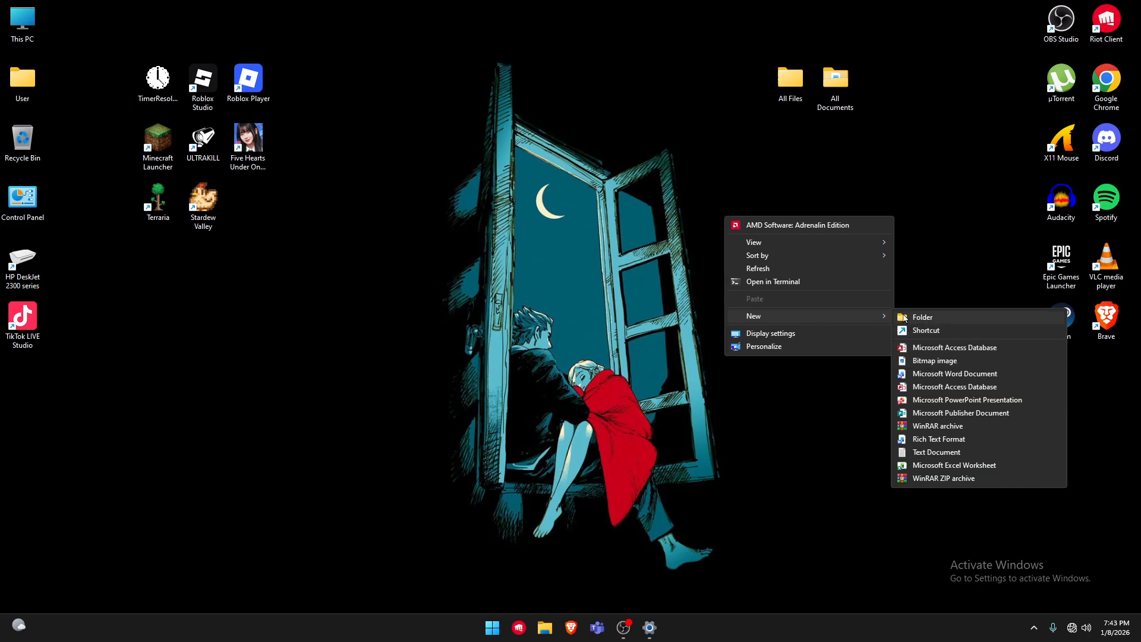
pyautogui.click(950, 320)
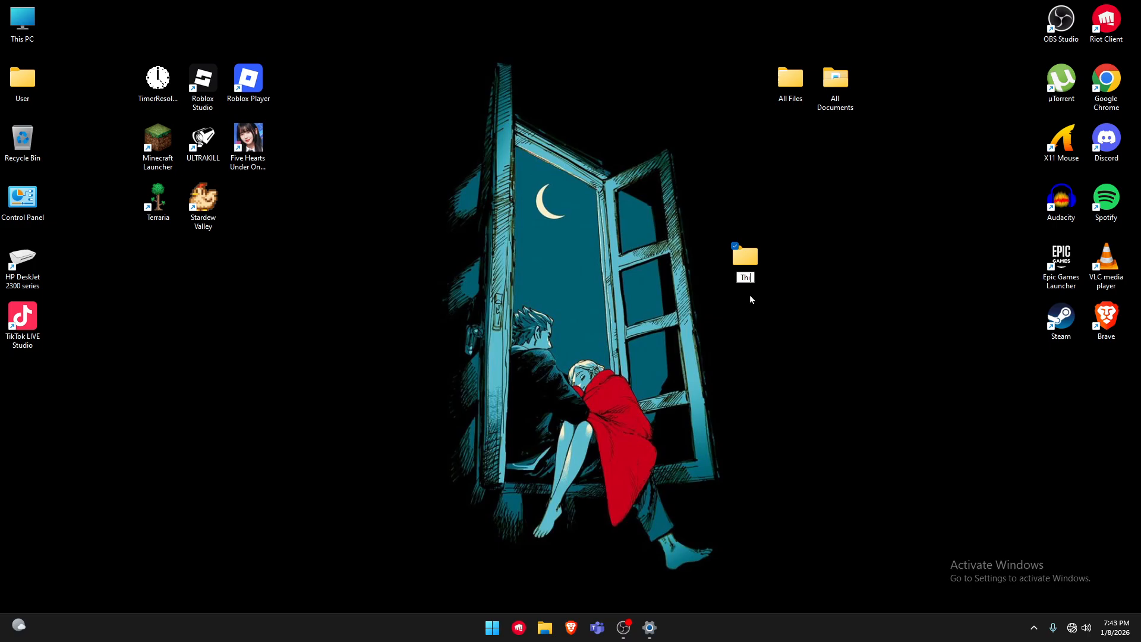
pyautogui.press('Return')
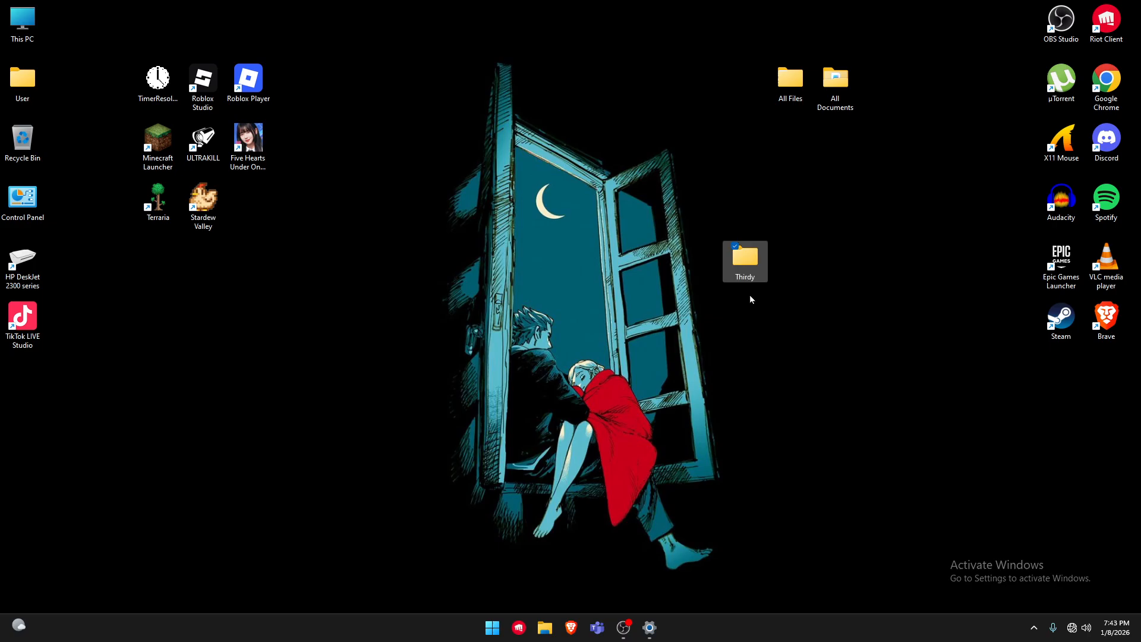
pyautogui.moveTo(755, 269)
pyautogui.mouseDown()
pyautogui.moveTo(805, 259)
pyautogui.moveTo(762, 256)
pyautogui.mouseUp()
pyautogui.moveTo(637, 179); pyautogui.dragTo(875, 360)
pyautogui.click(823, 296)
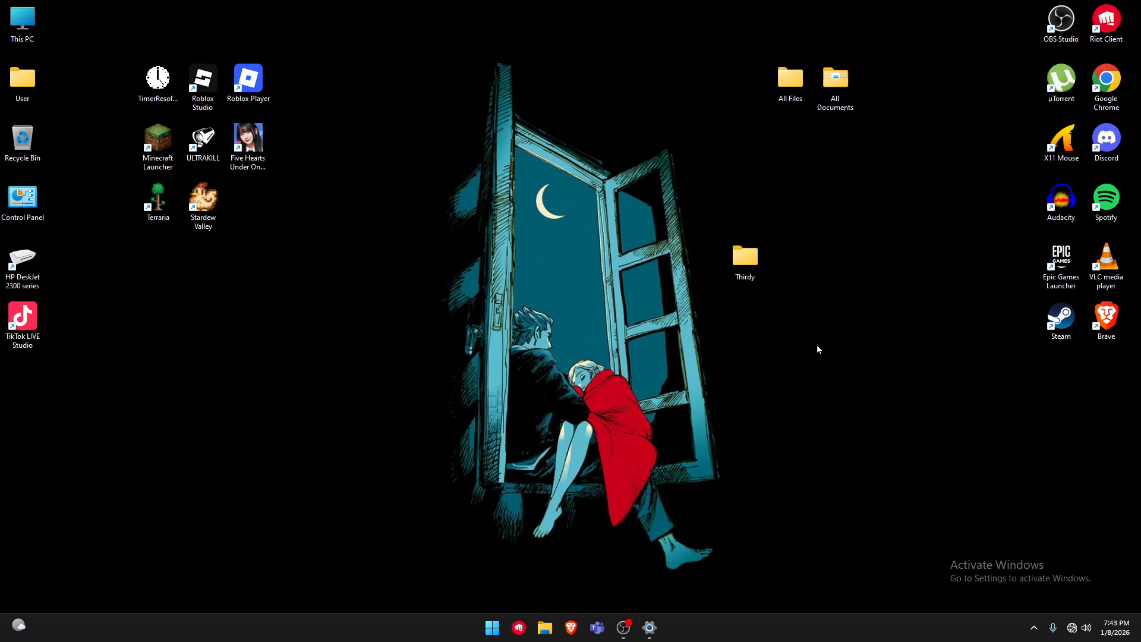
pyautogui.moveTo(660, 183); pyautogui.dragTo(793, 315)
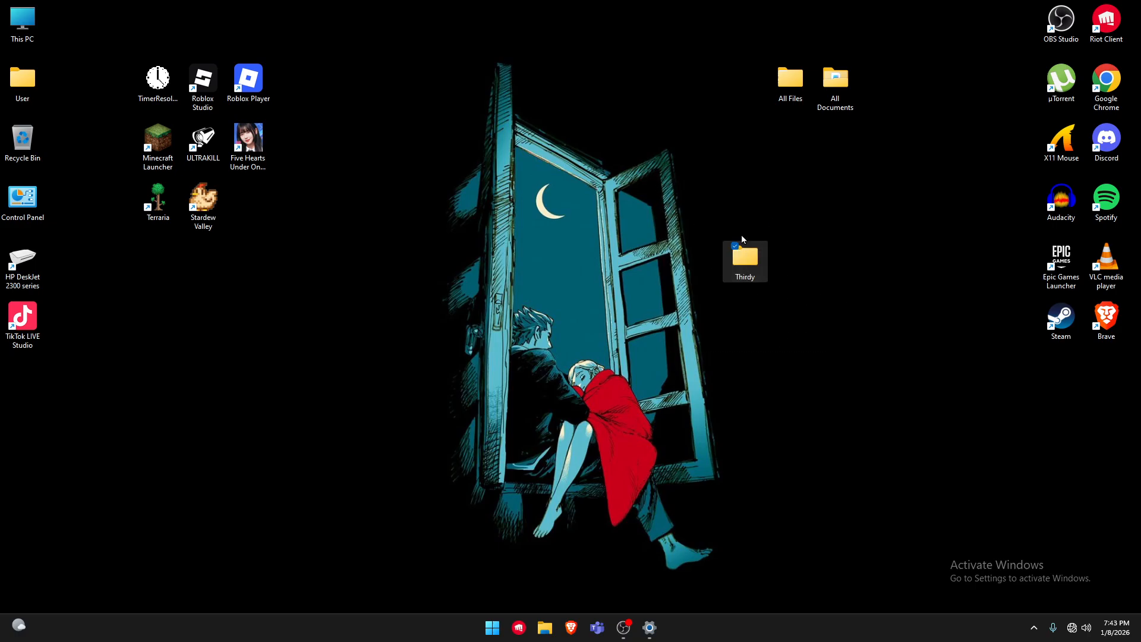
pyautogui.moveTo(701, 188); pyautogui.dragTo(820, 330)
pyautogui.click(820, 334)
pyautogui.moveTo(718, 199); pyautogui.dragTo(843, 354)
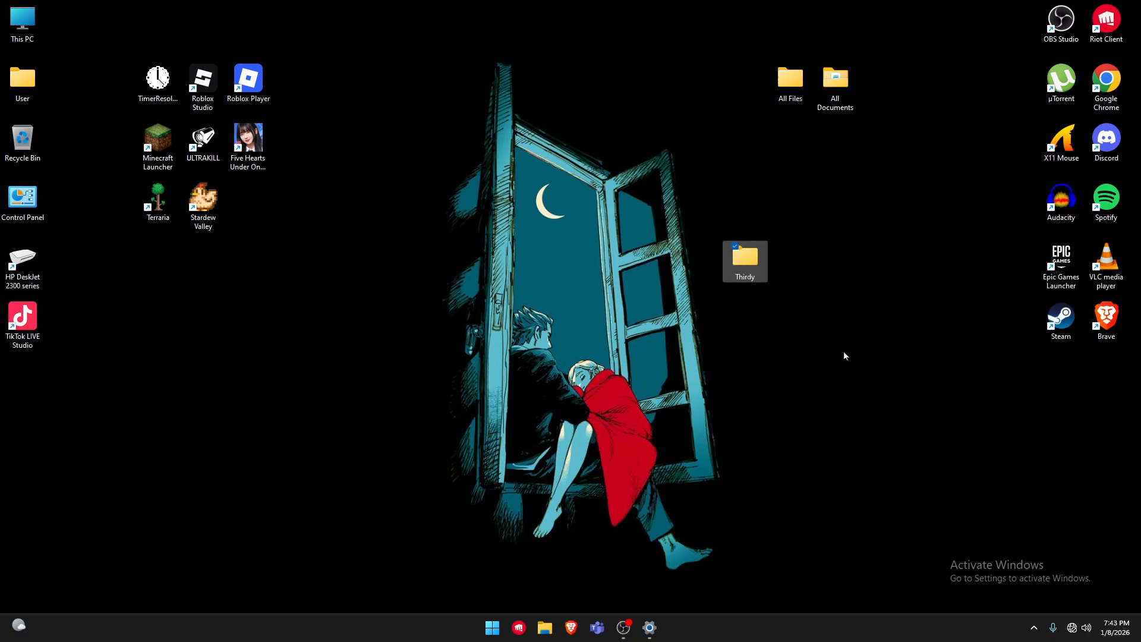
# Create a second desktop folder named Portal below Thirdy, and move both folders one icon column to the right.
pyautogui.click(743, 316)
pyautogui.rightClick(743, 316)
pyautogui.click(808, 495)
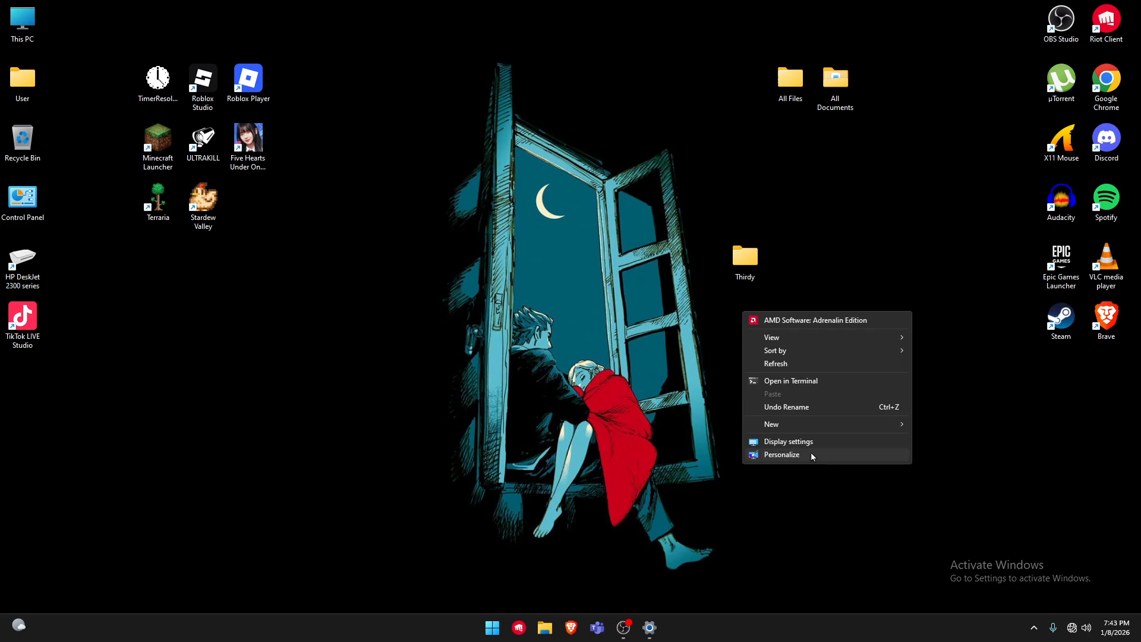
pyautogui.click(940, 426)
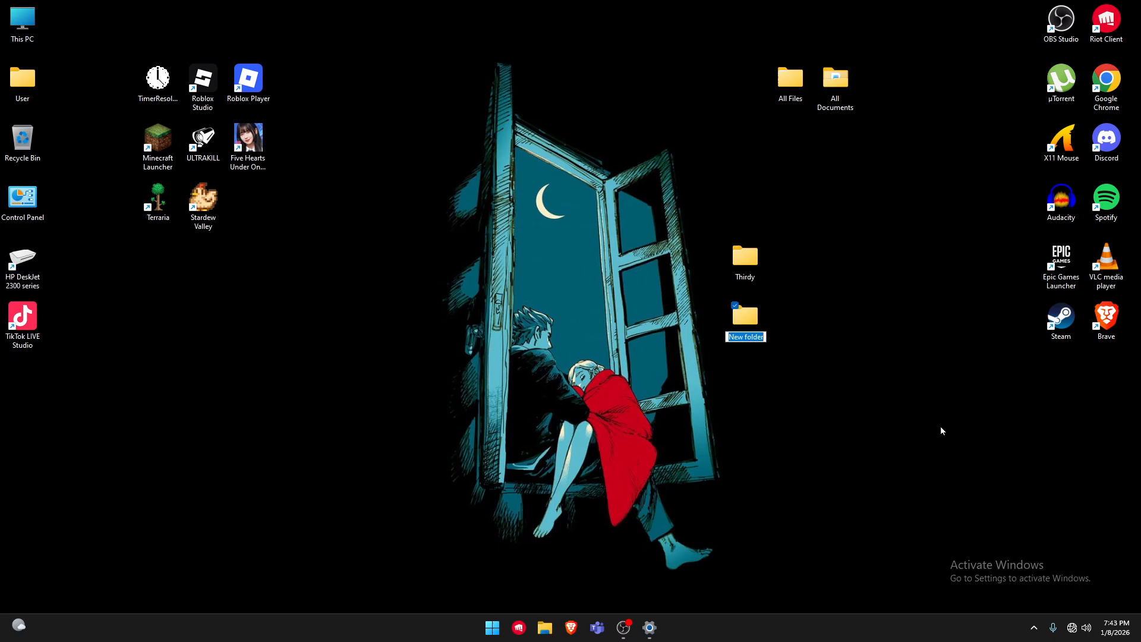
pyautogui.write('Portal')
pyautogui.press('Return')
pyautogui.moveTo(641, 175); pyautogui.dragTo(849, 382)
pyautogui.moveTo(762, 266); pyautogui.dragTo(797, 260)
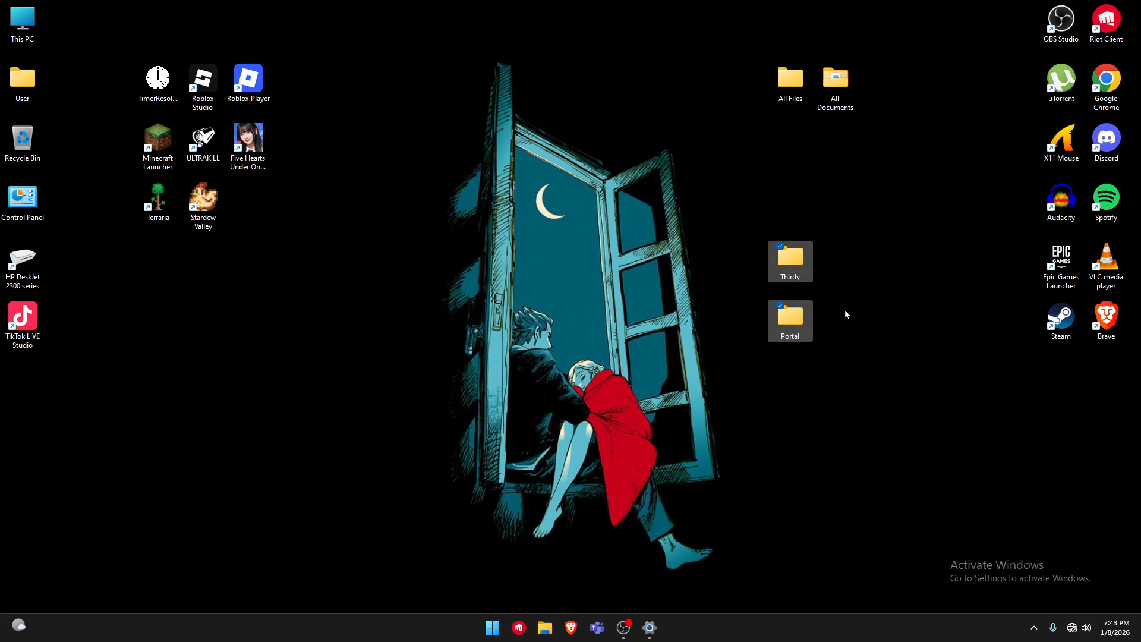
pyautogui.moveTo(727, 177); pyautogui.dragTo(878, 400)
pyautogui.click(875, 378)
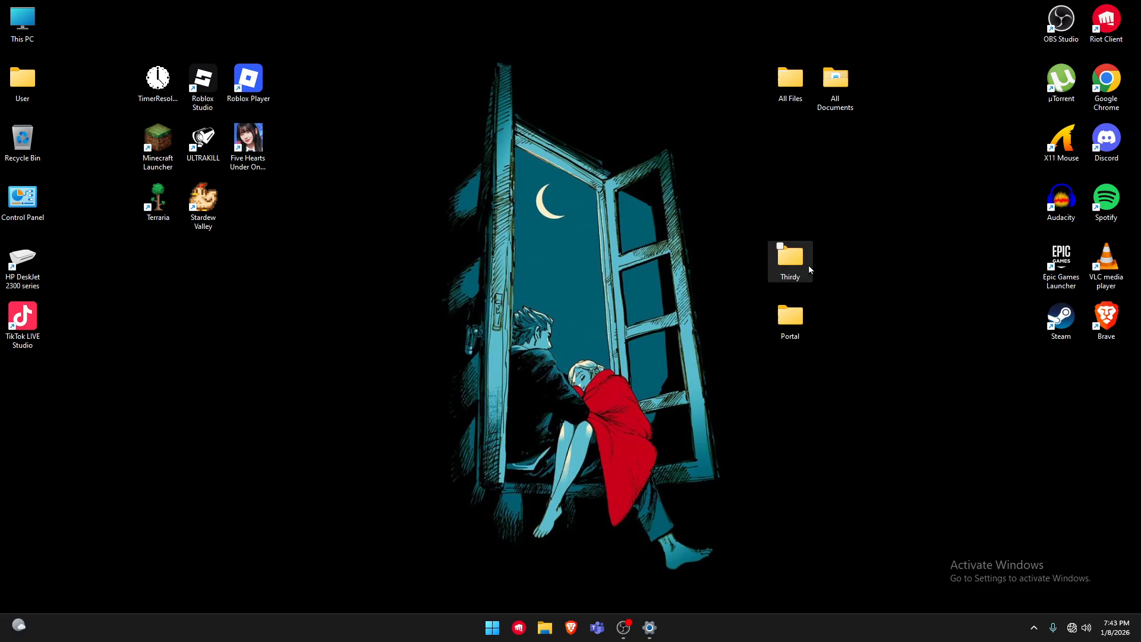
pyautogui.moveTo(745, 205); pyautogui.dragTo(863, 369)
pyautogui.click(861, 417)
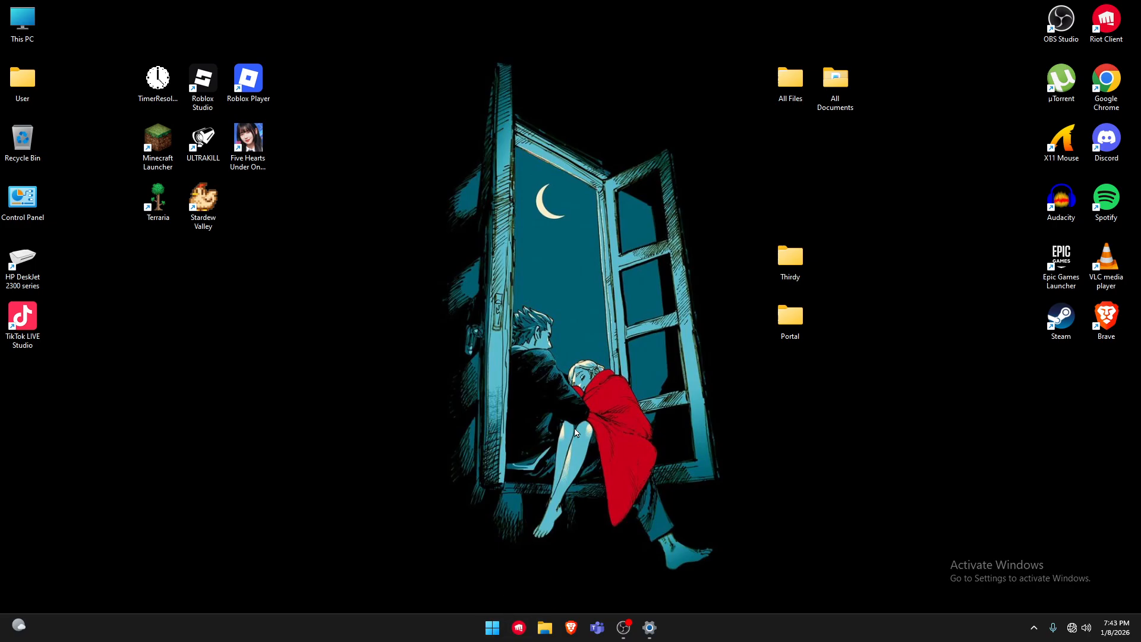
pyautogui.click(18, 625)
pyautogui.click(584, 491)
# Search the computer for word, ms and finally doc, and launch Word from the results.
pyautogui.click(494, 627)
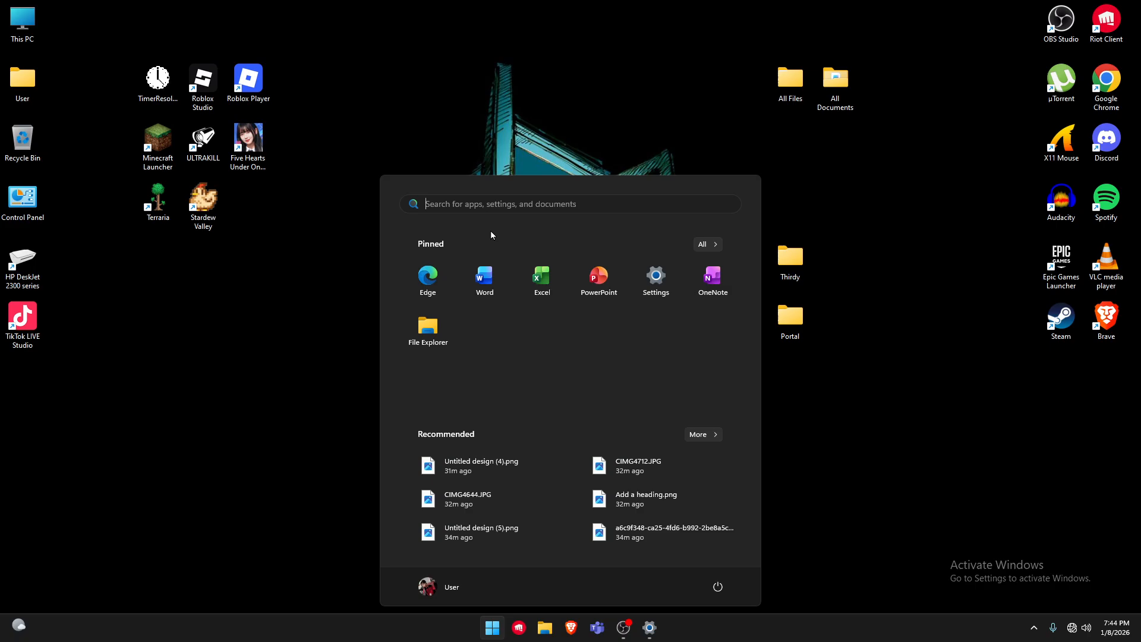
pyautogui.write('word')
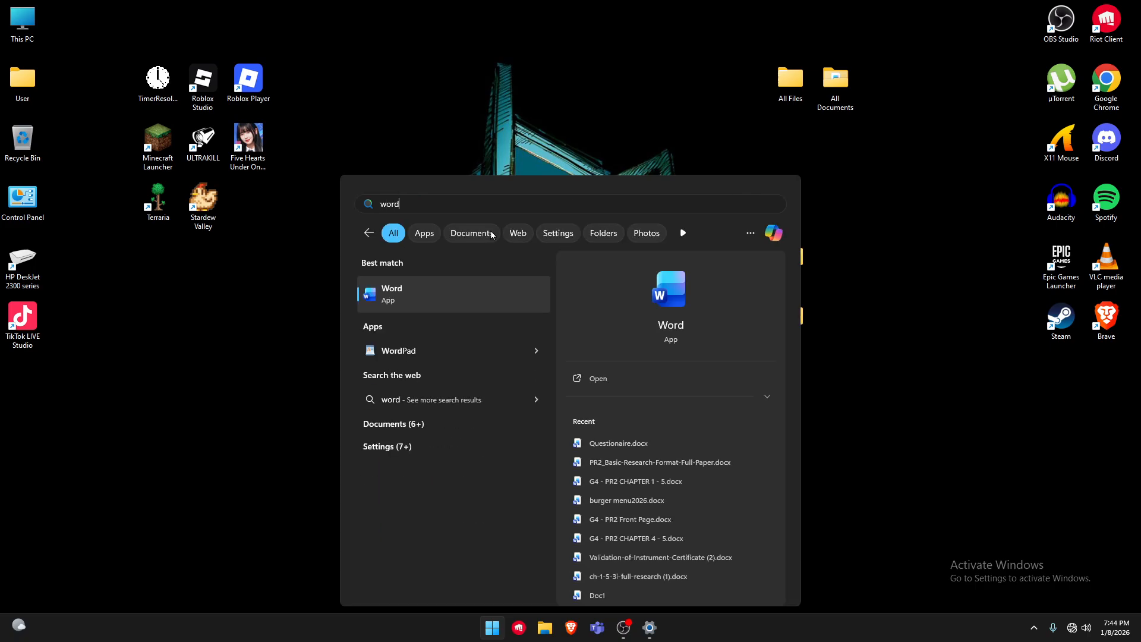
pyautogui.press('BackSpace')
pyautogui.press('BackSpace')
pyautogui.press('BackSpace')
pyautogui.press('BackSpace')
pyautogui.write('ms')
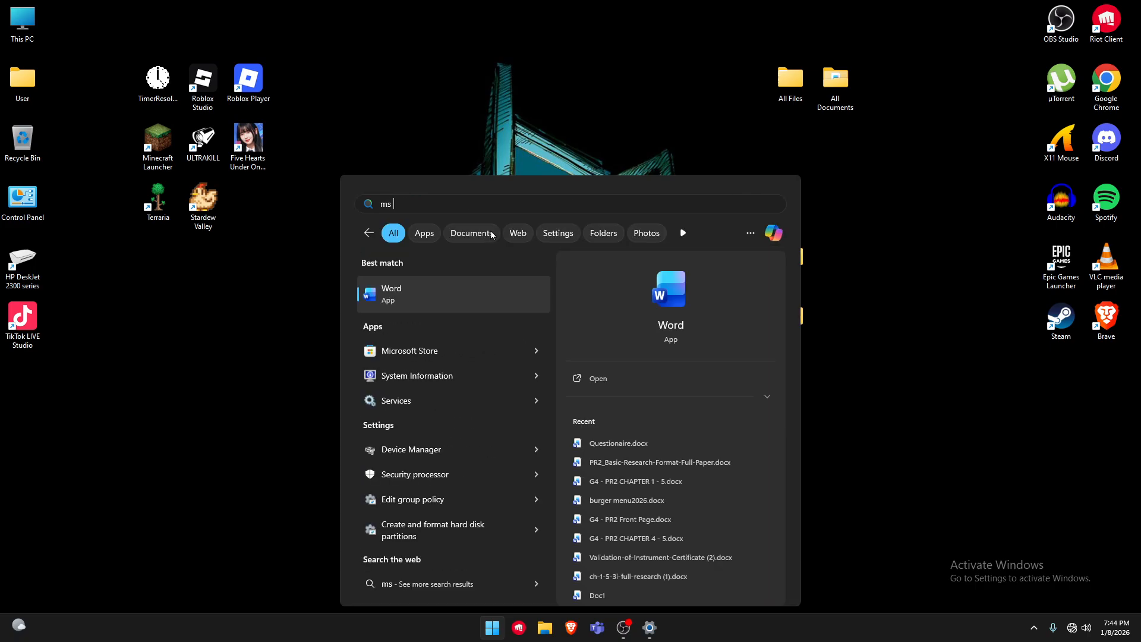
pyautogui.press('BackSpace')
pyautogui.press('BackSpace')
pyautogui.press('BackSpace')
pyautogui.write('doc')
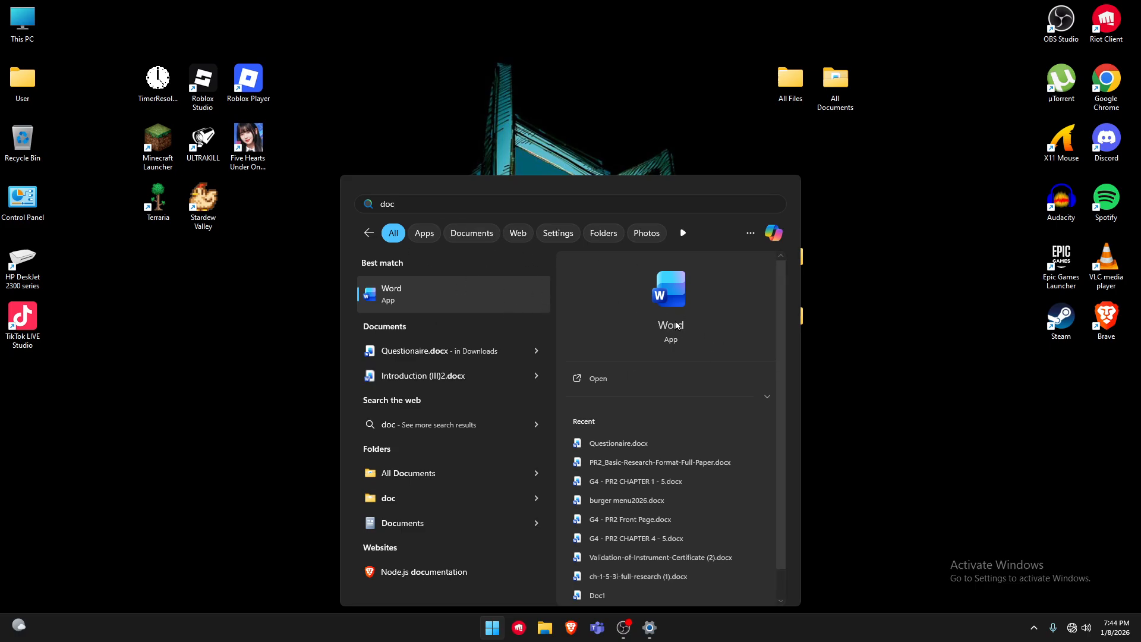
pyautogui.click(447, 294)
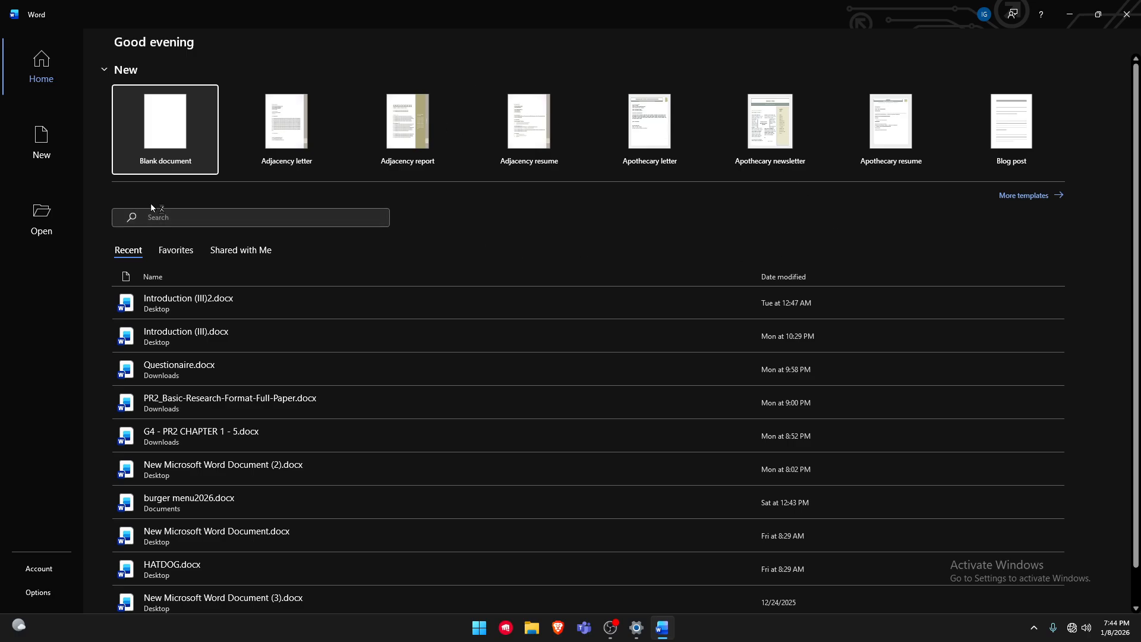
# Create a blank document and enter the text "Hello world." in it.
pyautogui.press('Left')
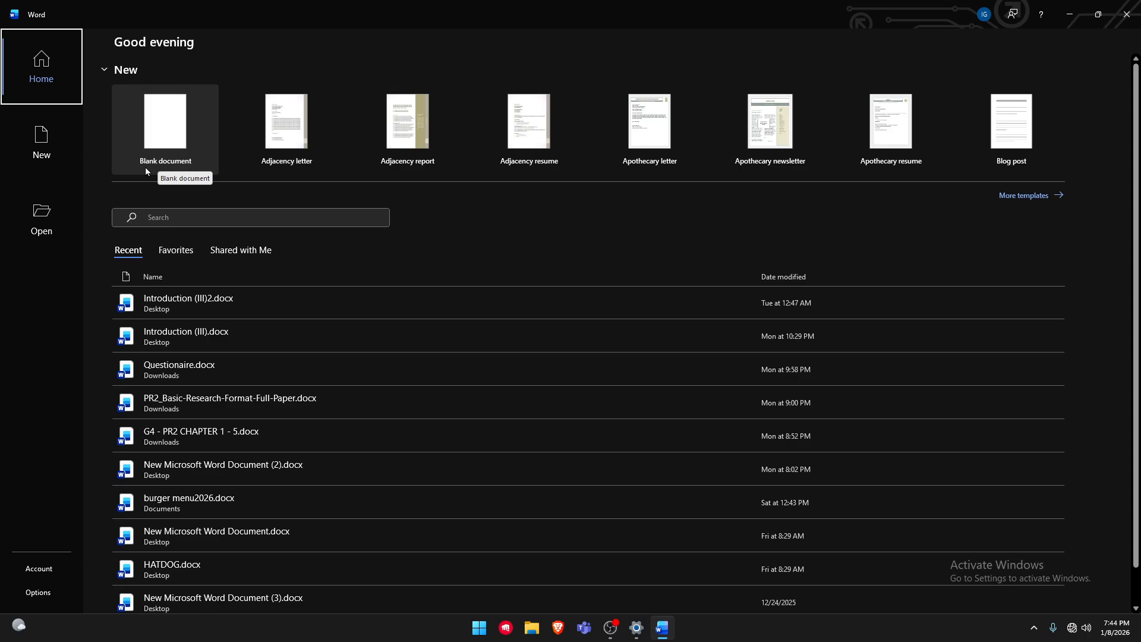
pyautogui.click(195, 140)
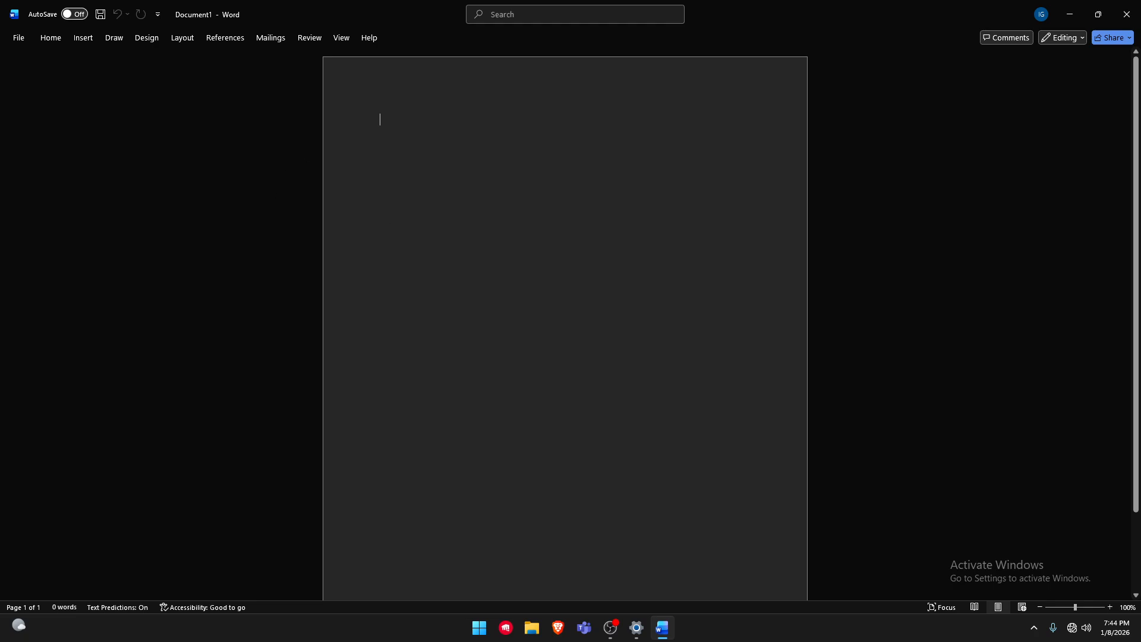
pyautogui.write('Hello')
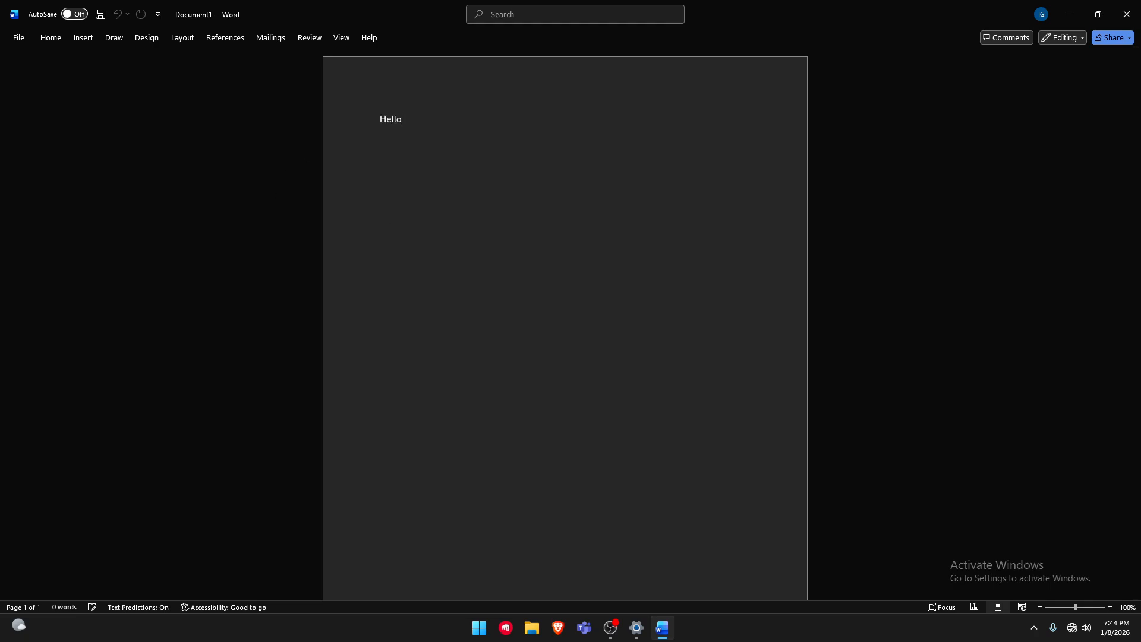
pyautogui.write(' world.')
pyautogui.hotkey('ctrl', 'a')
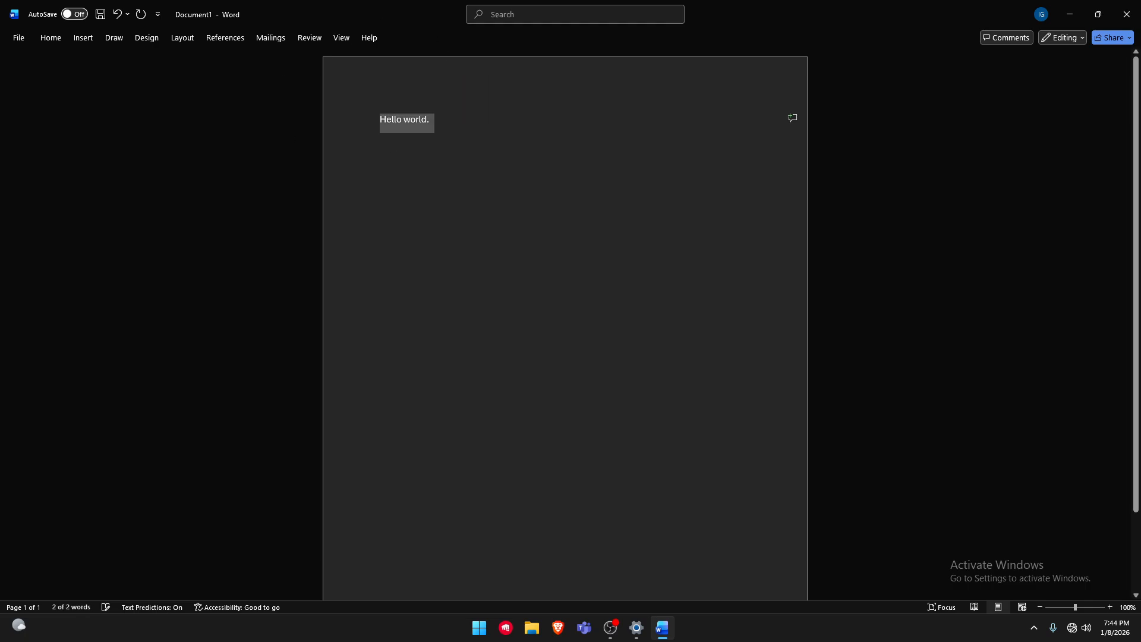
pyautogui.press('Right')
# Start a mail merge for the document with Letters as the merge type.
pyautogui.click(51, 37)
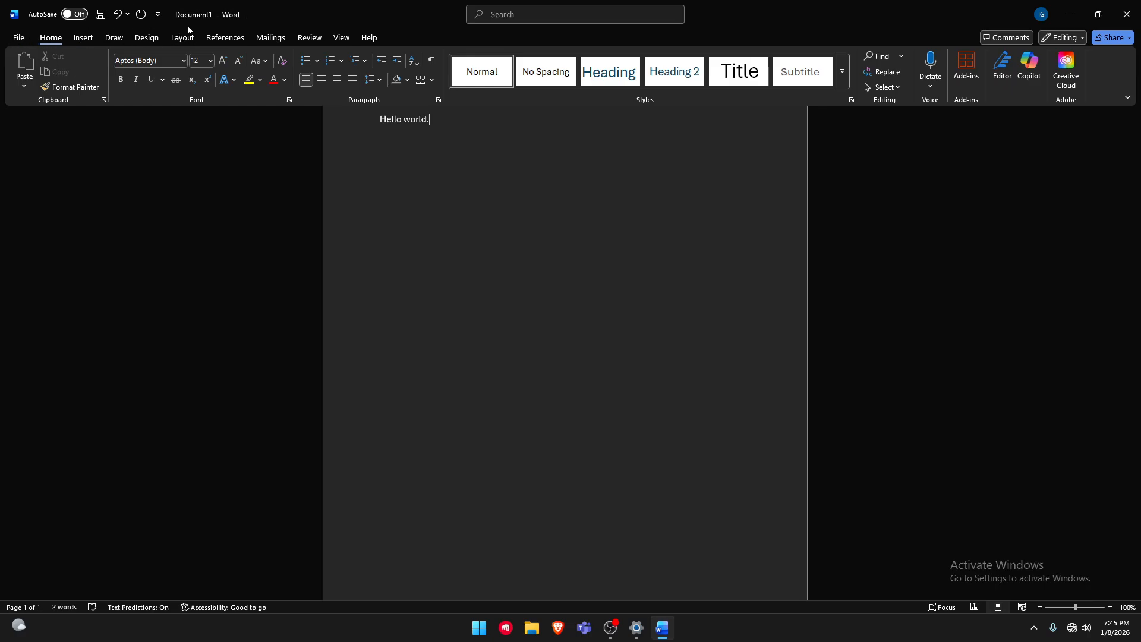
pyautogui.click(280, 43)
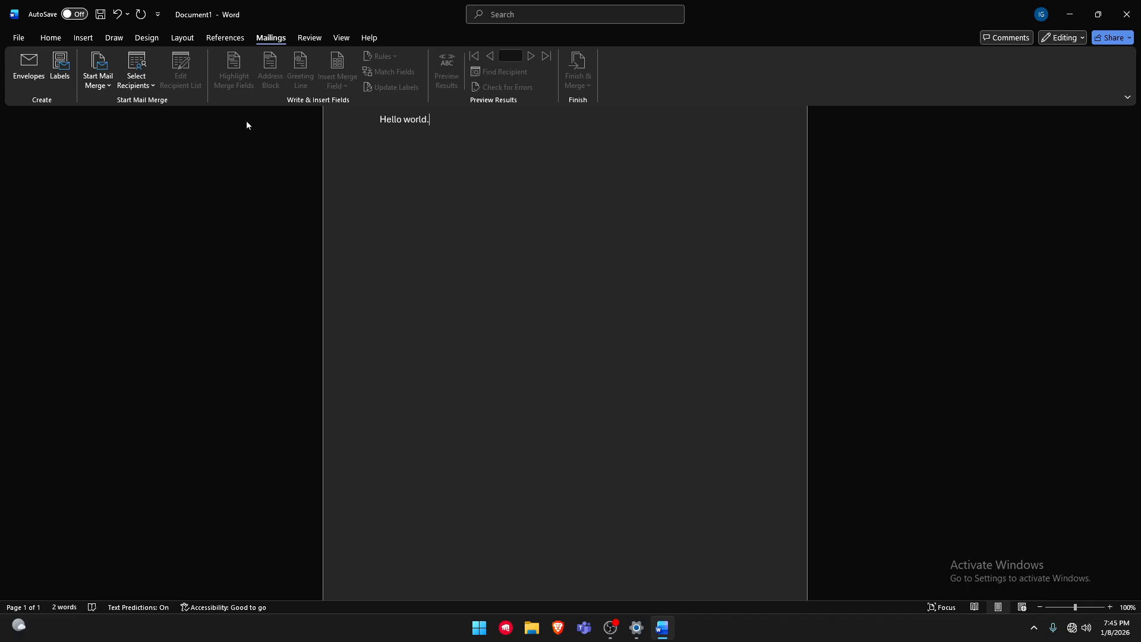
pyautogui.click(108, 77)
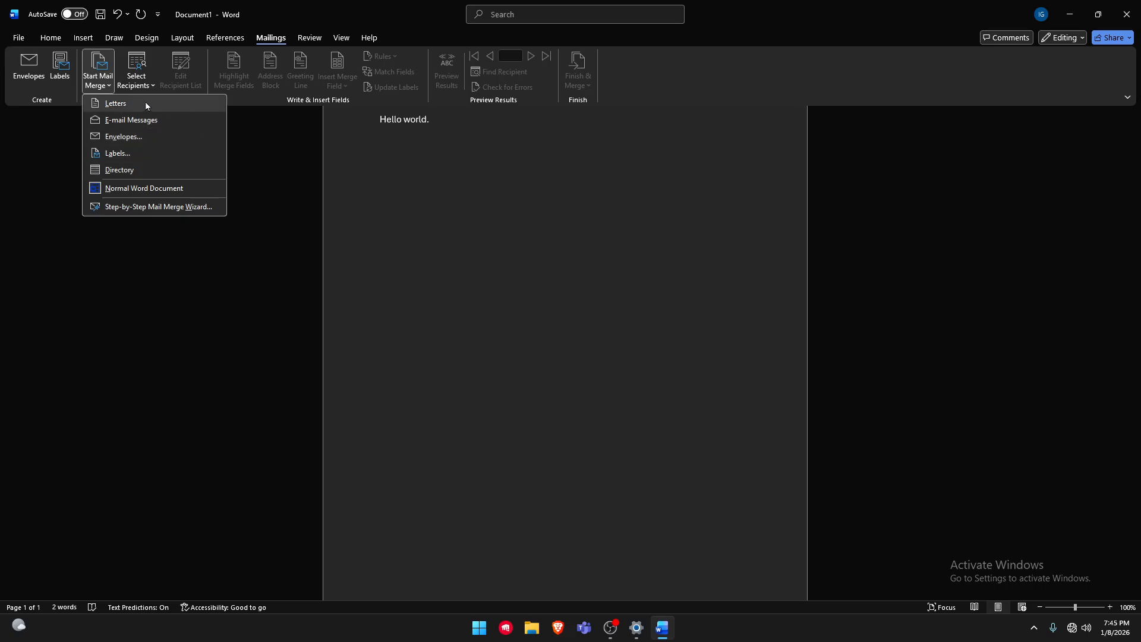
pyautogui.click(190, 106)
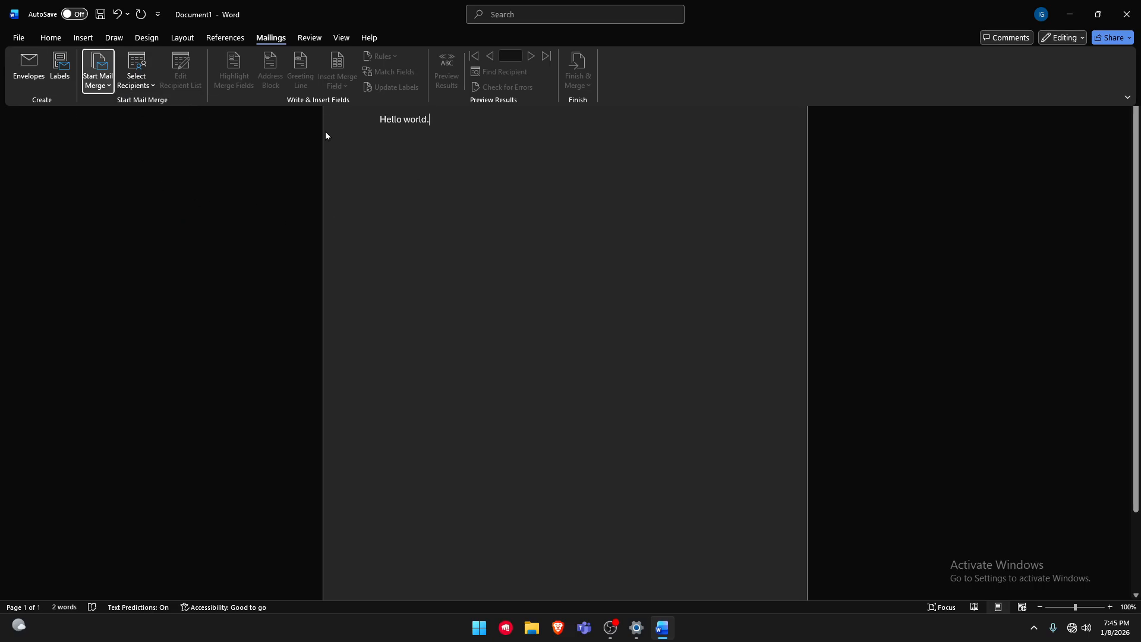
pyautogui.hotkey('ctrl', 'F1')
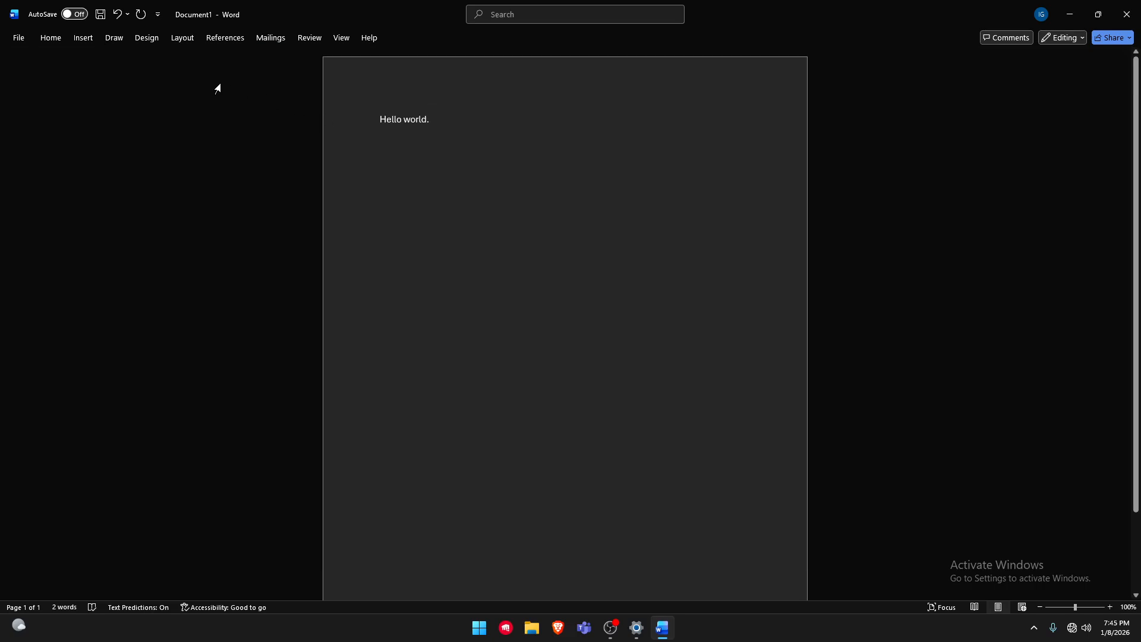
pyautogui.hotkey('ctrl', 'F1')
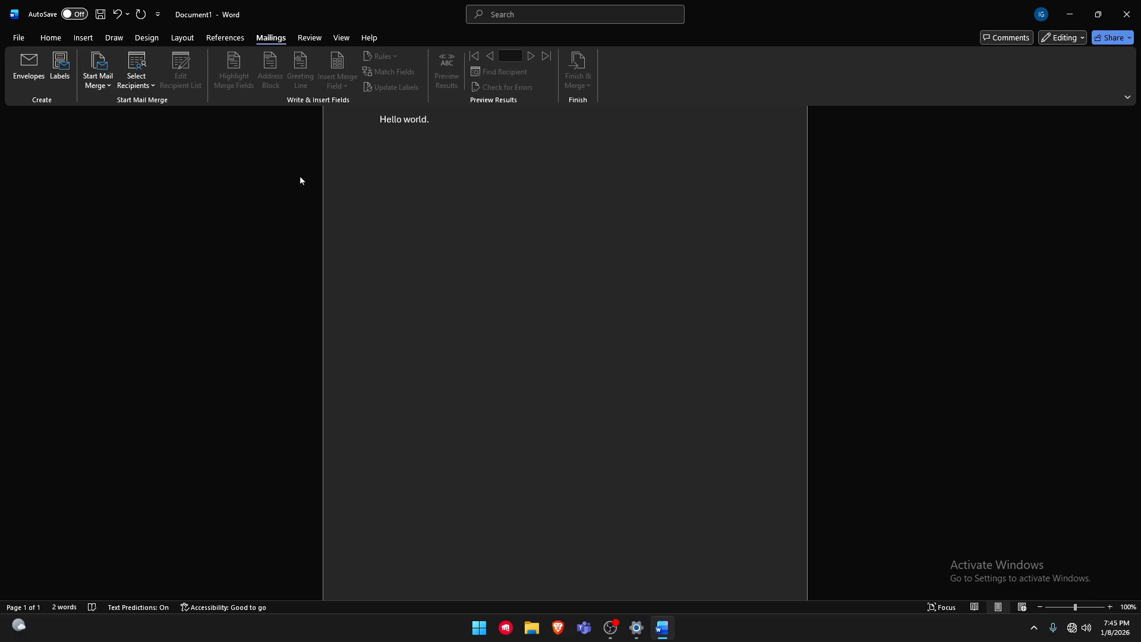
# Begin a newly typed recipient list for the mail merge and add two more blank entries to it.
pyautogui.click(149, 79)
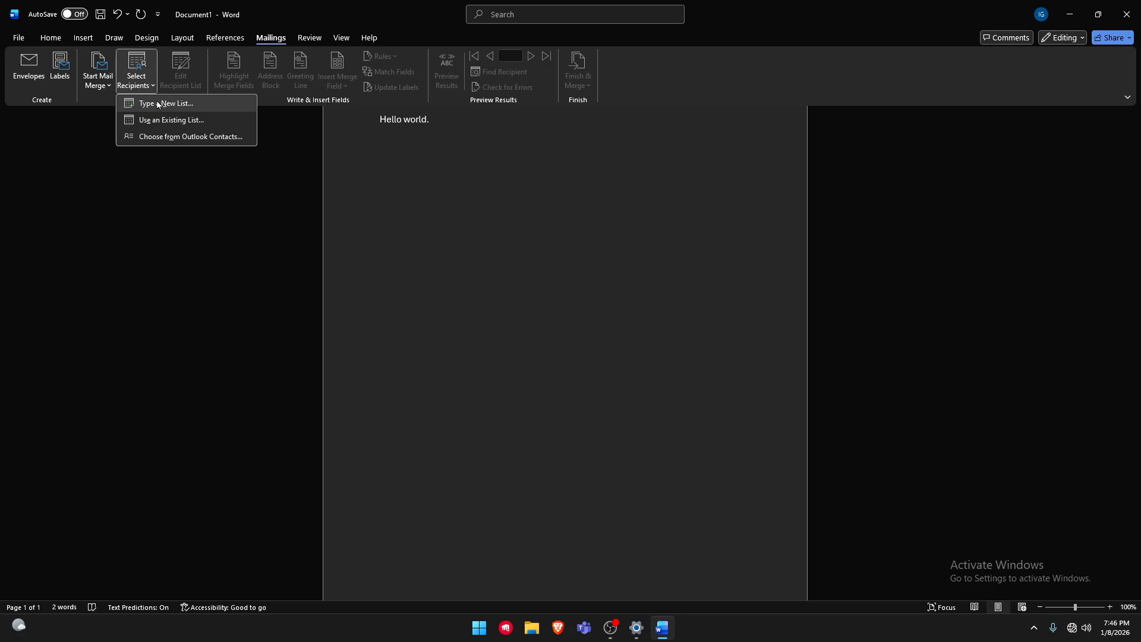
pyautogui.click(209, 105)
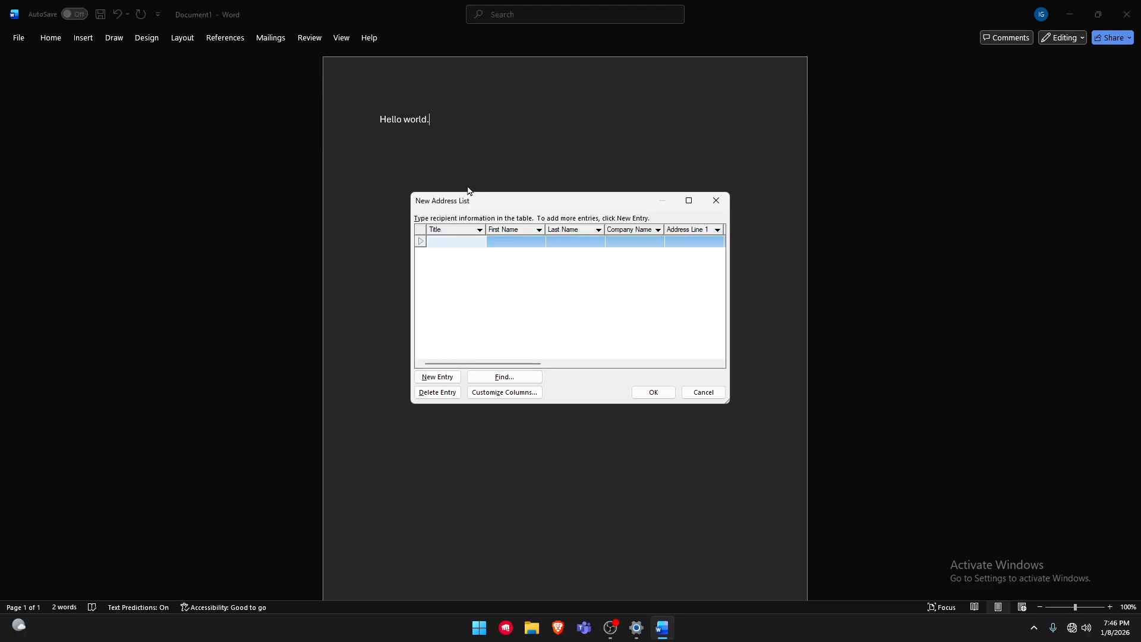
pyautogui.moveTo(485, 205); pyautogui.dragTo(500, 157)
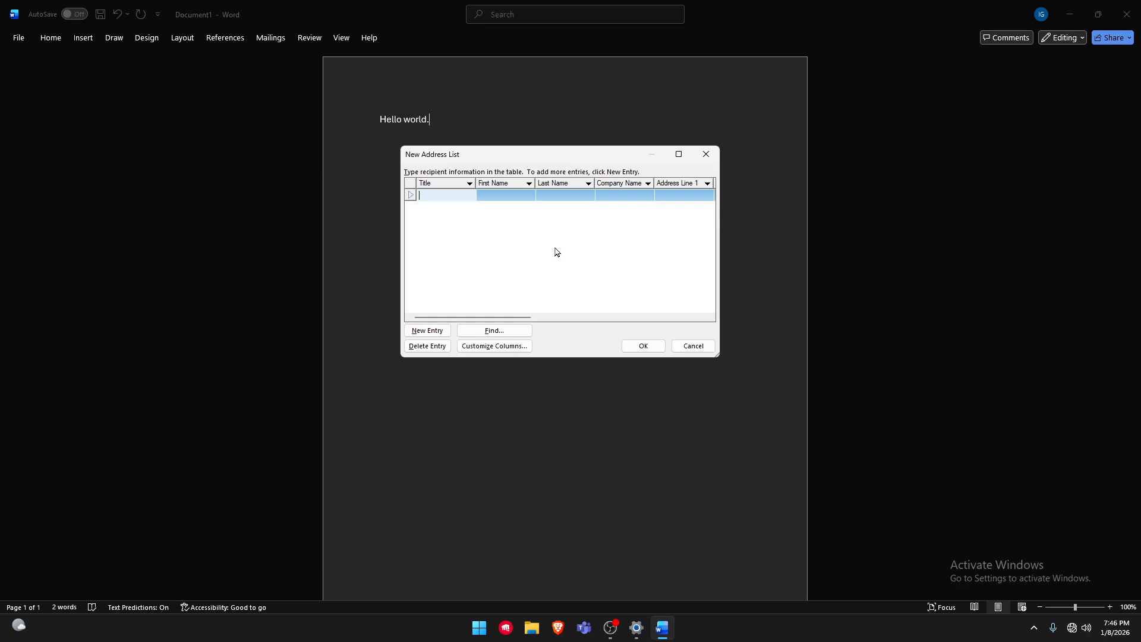
pyautogui.click(430, 335)
pyautogui.click(431, 336)
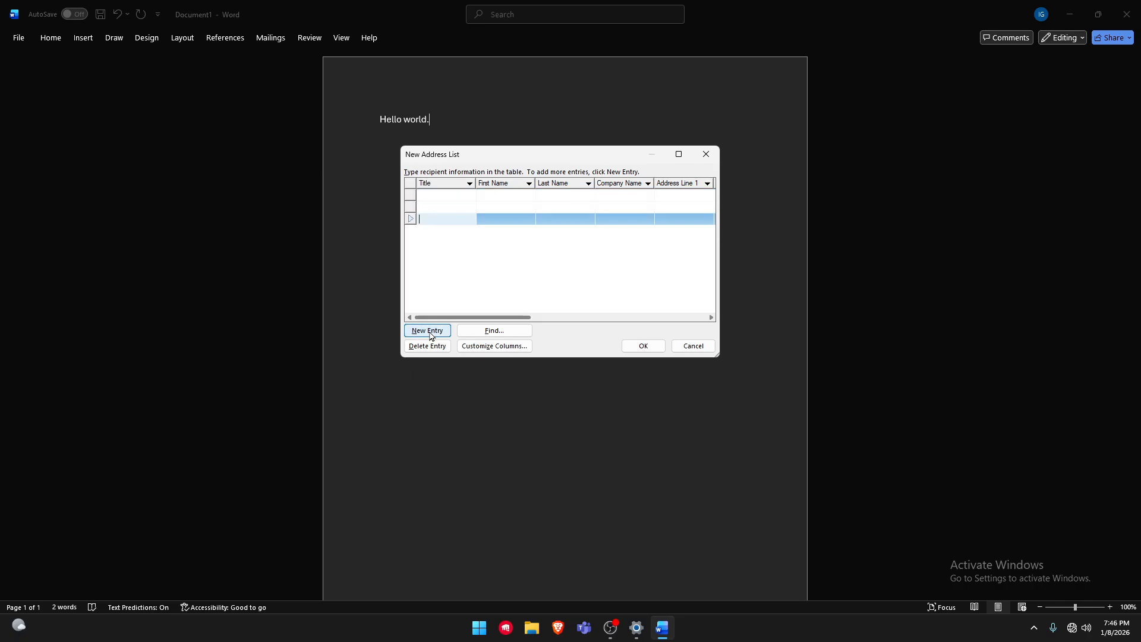
pyautogui.click(448, 196)
pyautogui.click(449, 206)
pyautogui.click(450, 221)
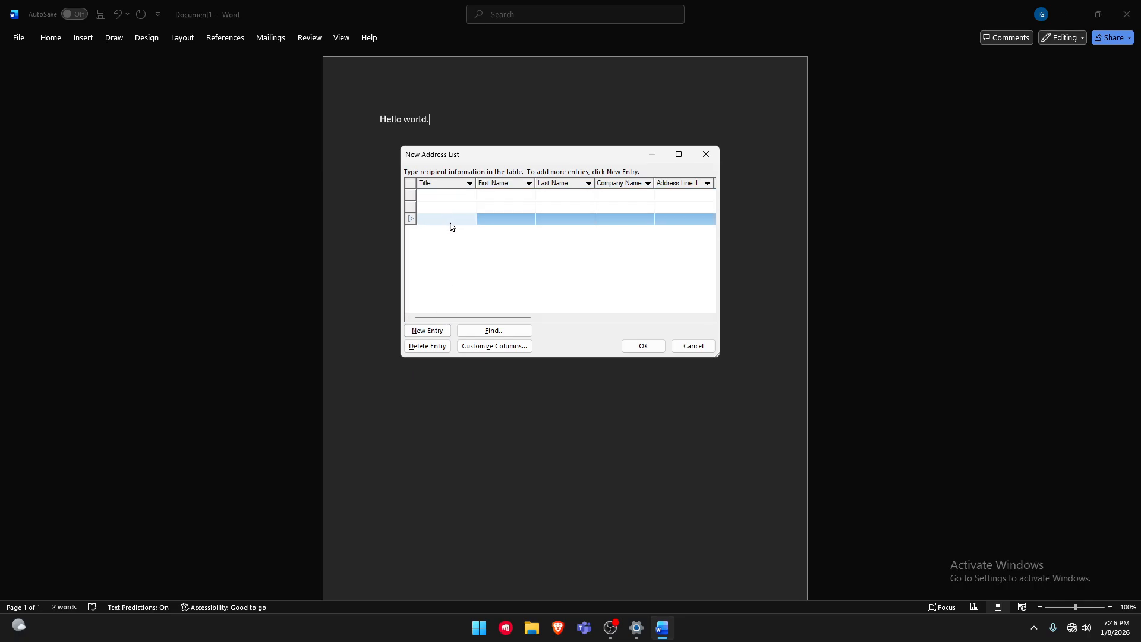
pyautogui.click(432, 194)
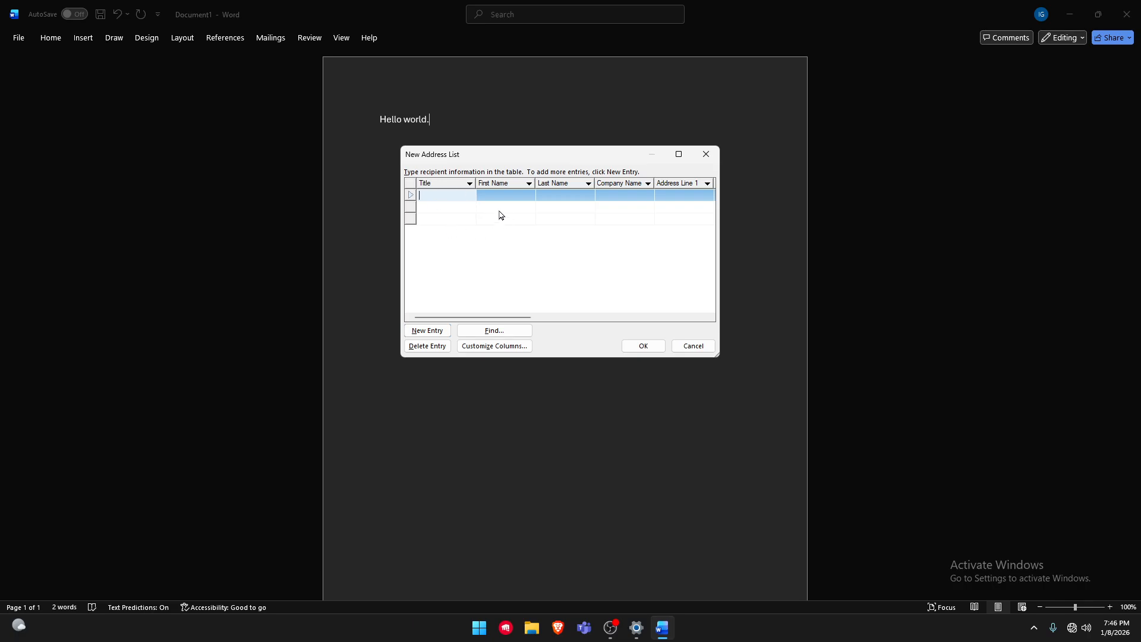
pyautogui.click(487, 209)
pyautogui.click(490, 220)
pyautogui.click(460, 197)
pyautogui.click(468, 254)
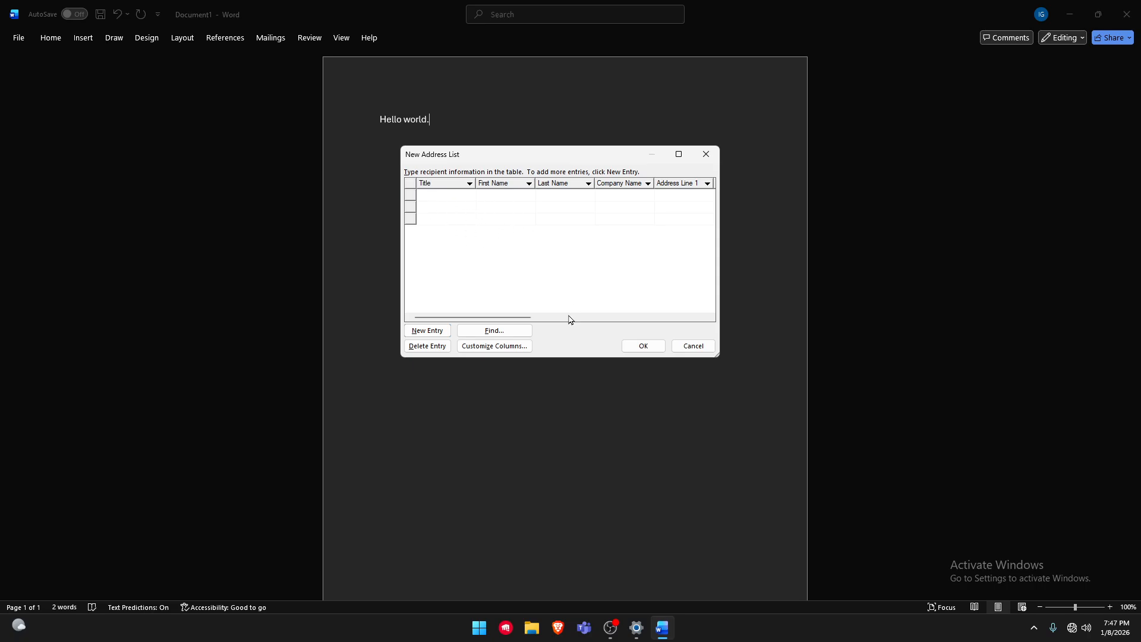
# Customize the address list columns by renaming the Title field to Position.
pyautogui.click(493, 350)
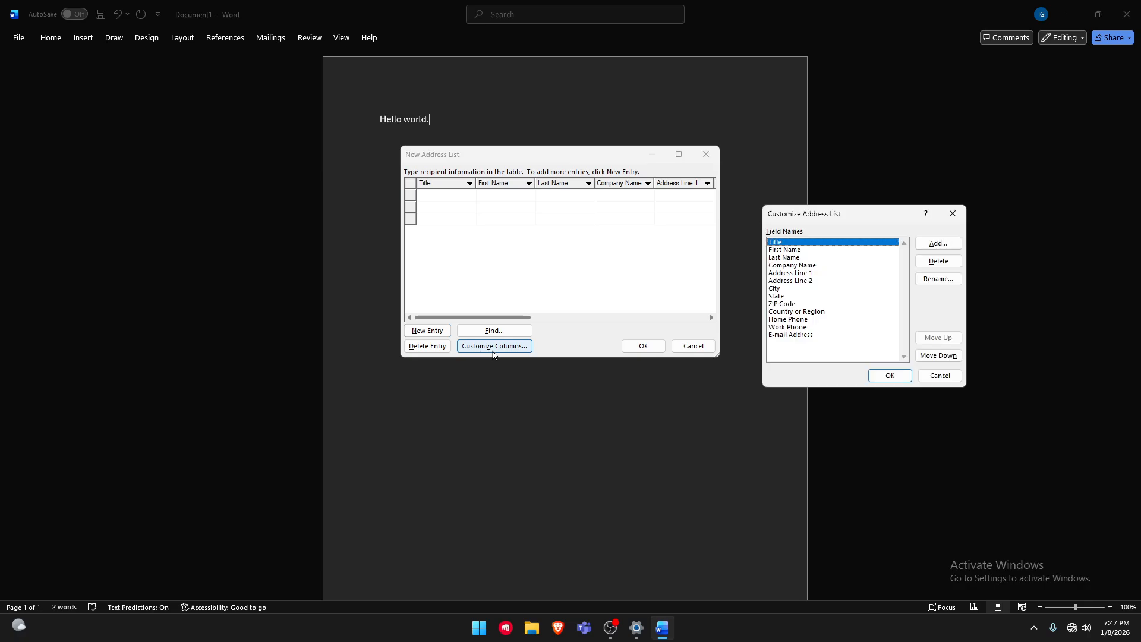
pyautogui.moveTo(819, 215)
pyautogui.mouseDown()
pyautogui.moveTo(826, 199)
pyautogui.moveTo(820, 210)
pyautogui.mouseUp()
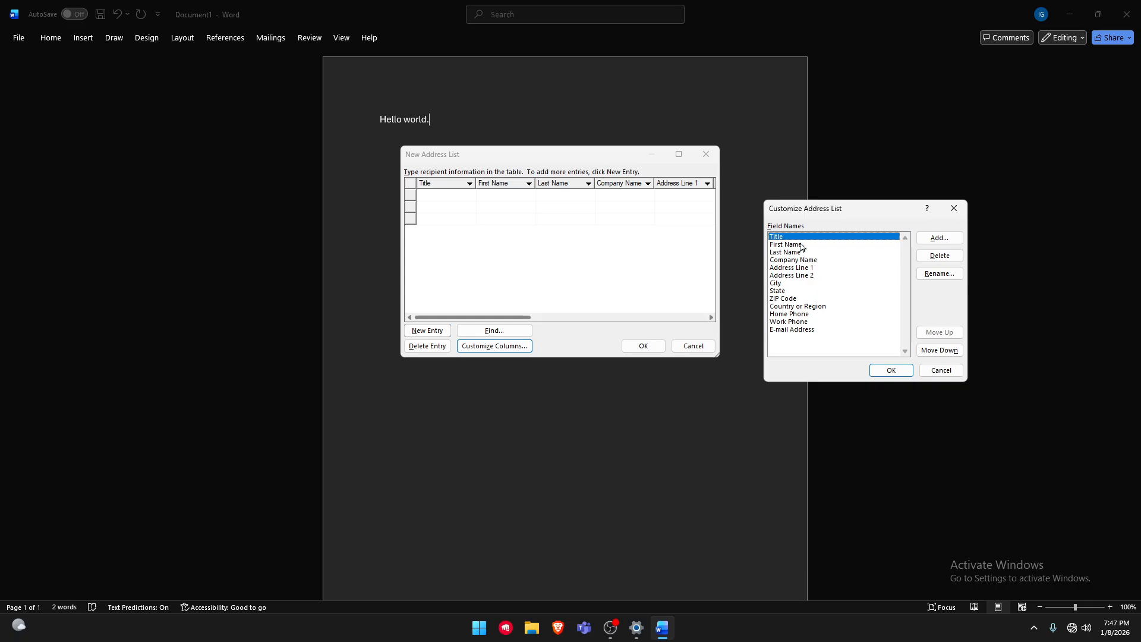
pyautogui.click(934, 280)
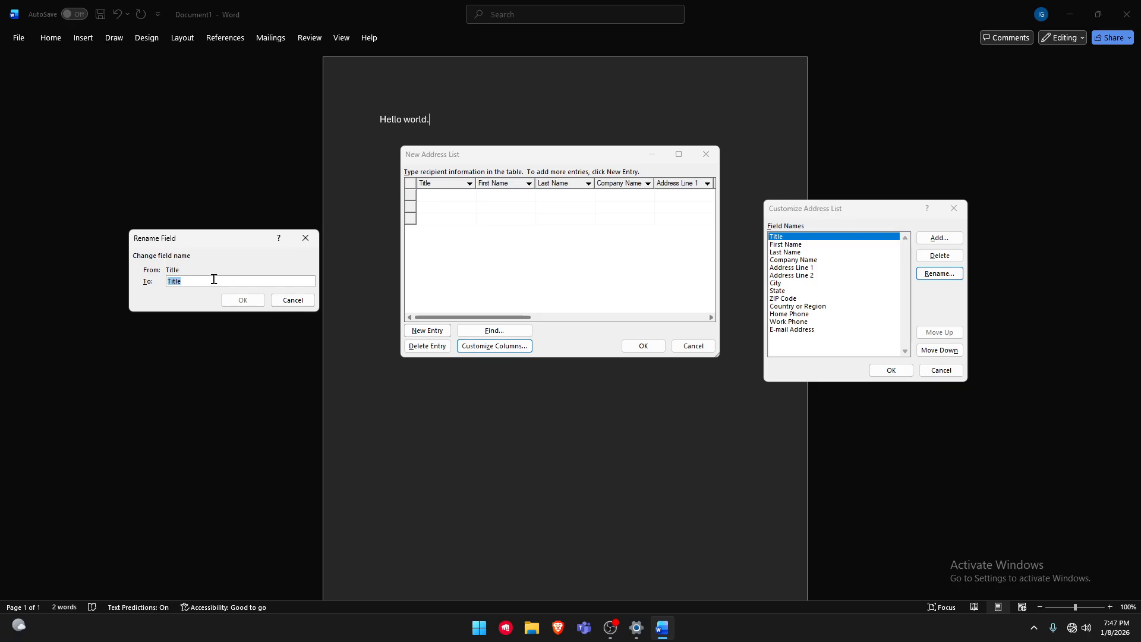
pyautogui.click(176, 280)
pyautogui.moveTo(176, 280); pyautogui.dragTo(150, 281)
pyautogui.write('Position')
pyautogui.click(242, 302)
pyautogui.click(242, 300)
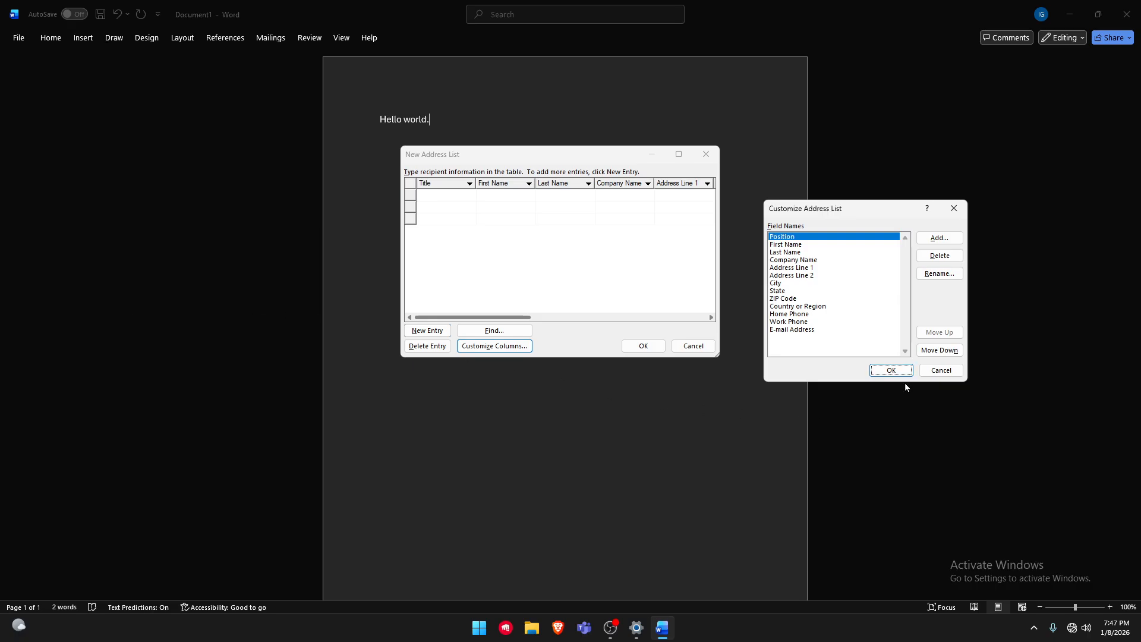
pyautogui.click(889, 370)
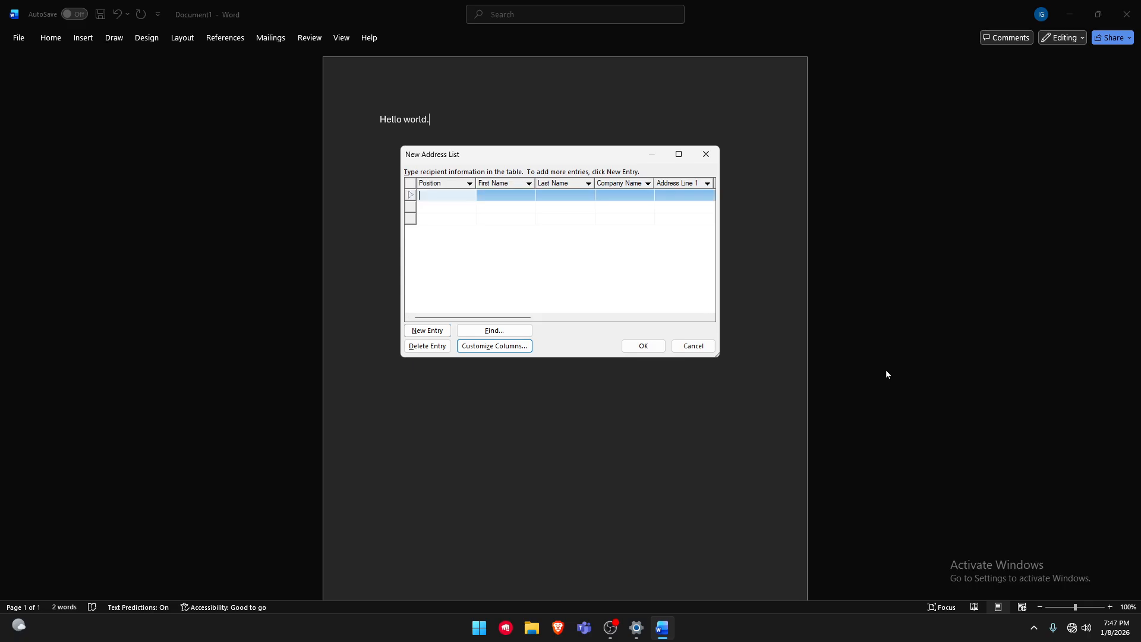
# Fill in the first recipient entry with position Pres, first name Girl, last name Pretty and company ABC.
pyautogui.click(432, 195)
pyautogui.click(543, 255)
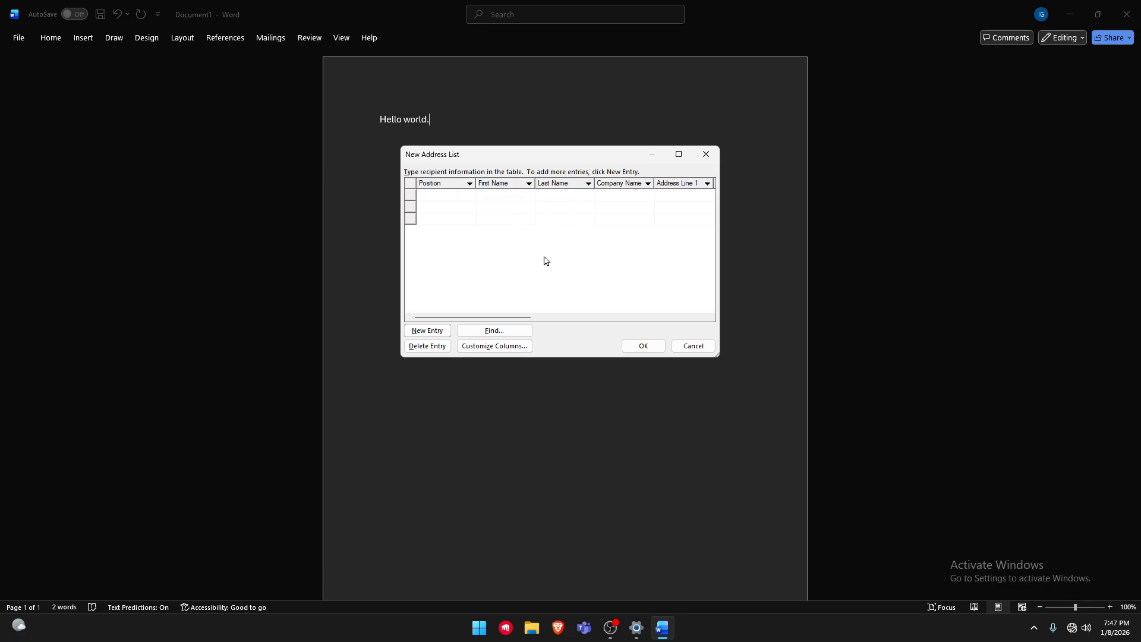
pyautogui.click(434, 196)
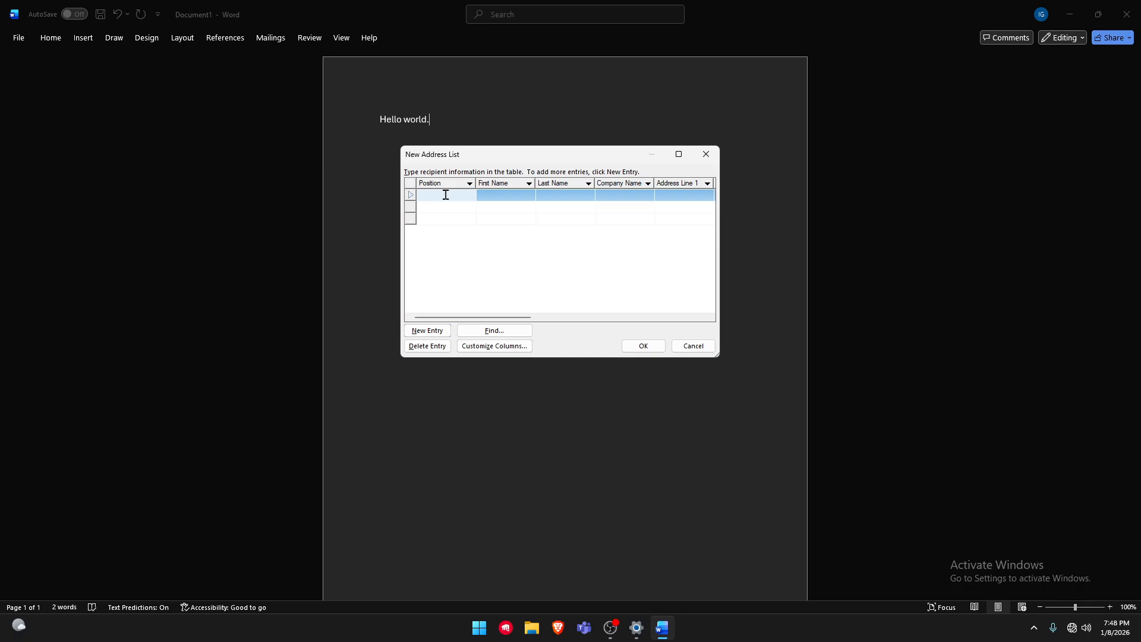
pyautogui.write('Pres')
pyautogui.click(504, 192)
pyautogui.write('Girl')
pyautogui.press('Tab')
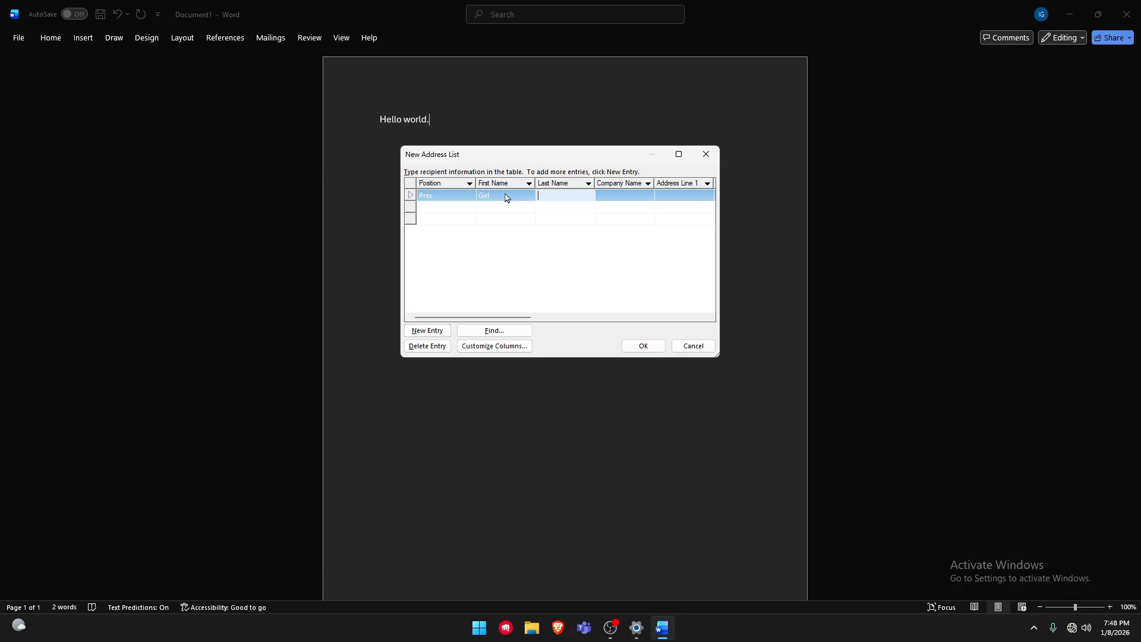
pyautogui.write('Pretty')
pyautogui.press('Tab')
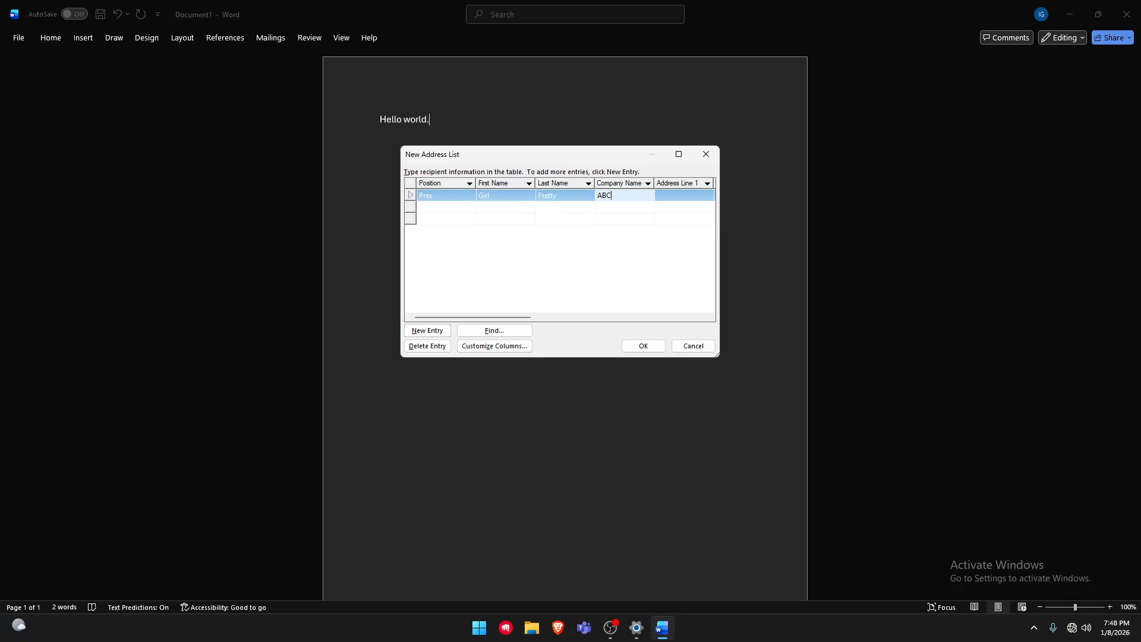
# Fill in the second recipient entry with position Vice Pres, first name Boy, last name Handsome and company DEF.
pyautogui.click(446, 207)
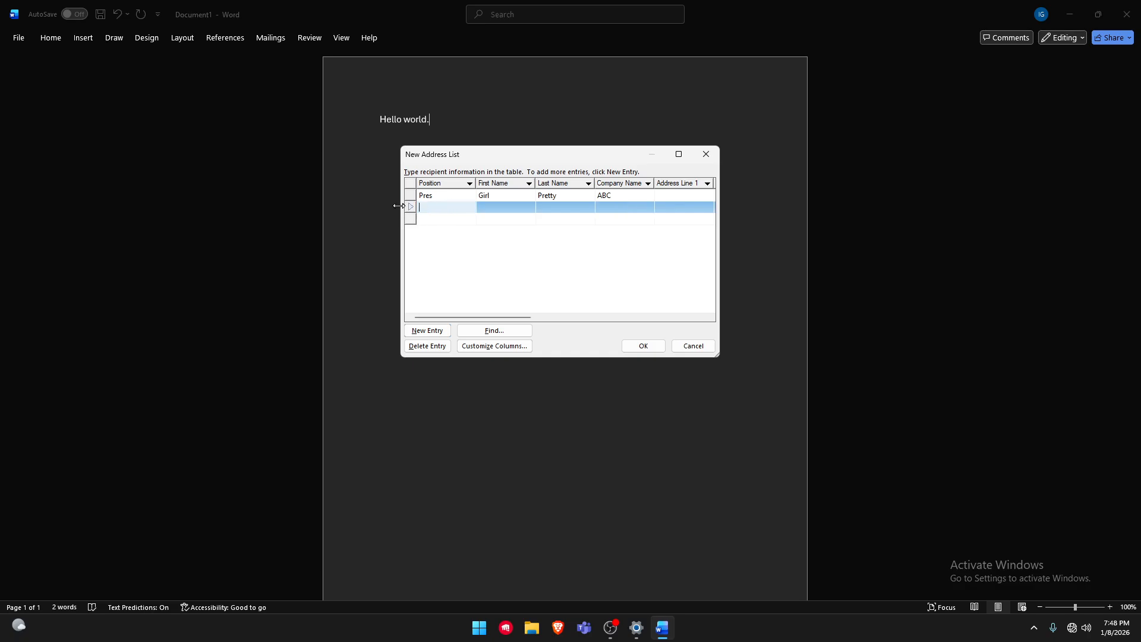
pyautogui.write('Vice Pres')
pyautogui.press('Tab')
pyautogui.write('Boy')
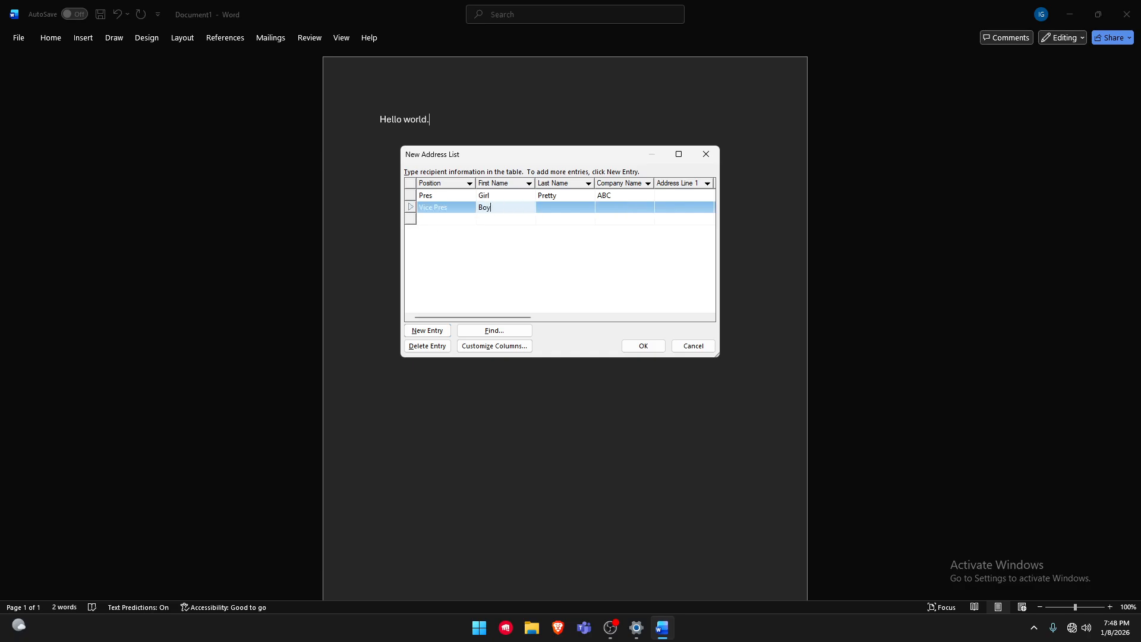
pyautogui.press('Tab')
pyautogui.write('Handsome')
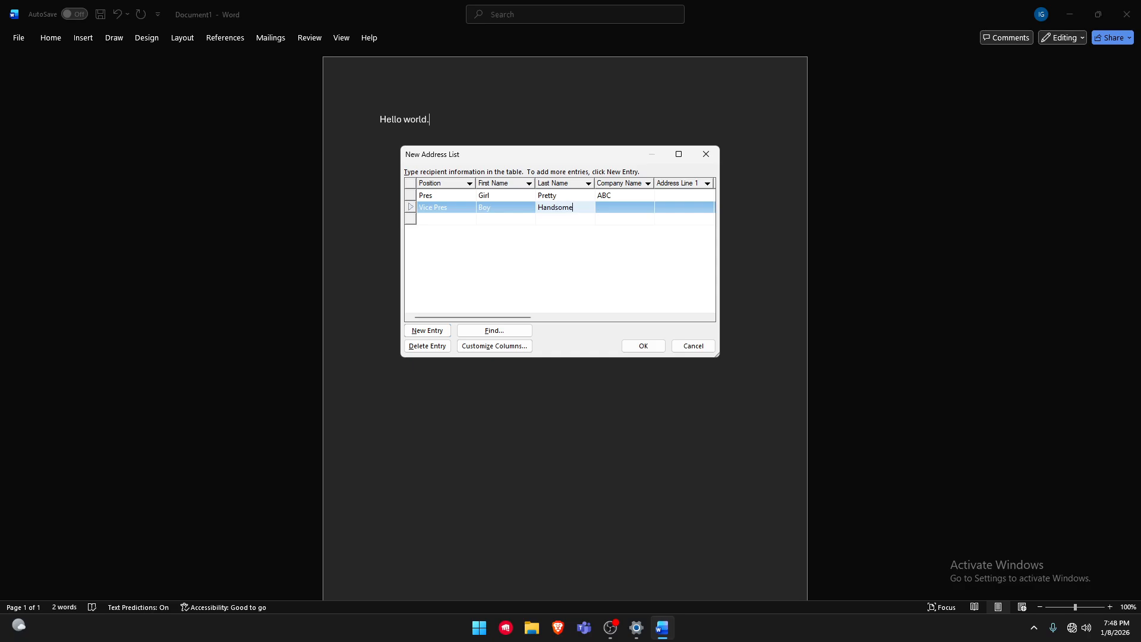
pyautogui.press('Tab')
pyautogui.write('D')
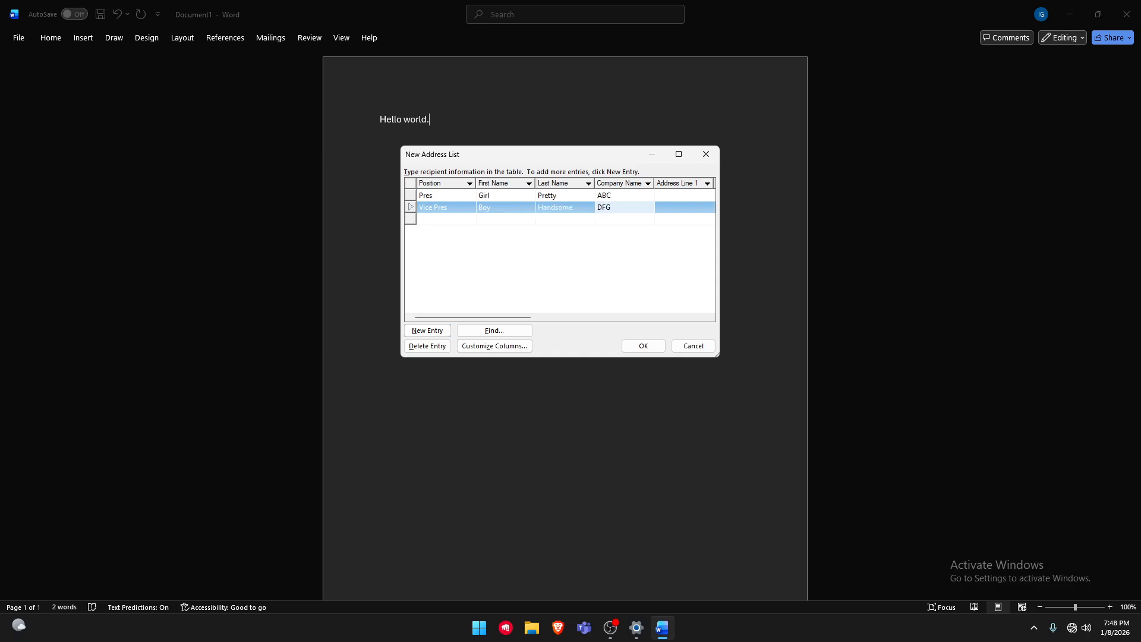
pyautogui.press('BackSpace')
pyautogui.press('BackSpace')
pyautogui.press('BackSpace')
pyautogui.write('D')
# Fill in the third recipient entry with position Secretary, first name Dog, last name Cute and company GHI.
pyautogui.click(456, 217)
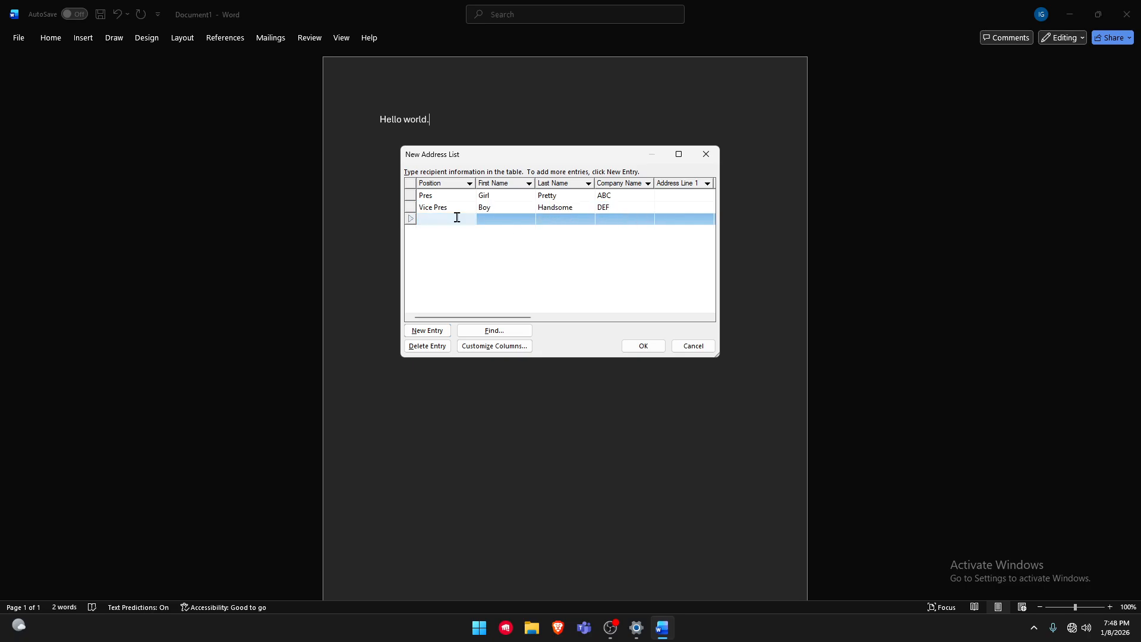
pyautogui.write('Secretary')
pyautogui.press('Tab')
pyautogui.write('Dog')
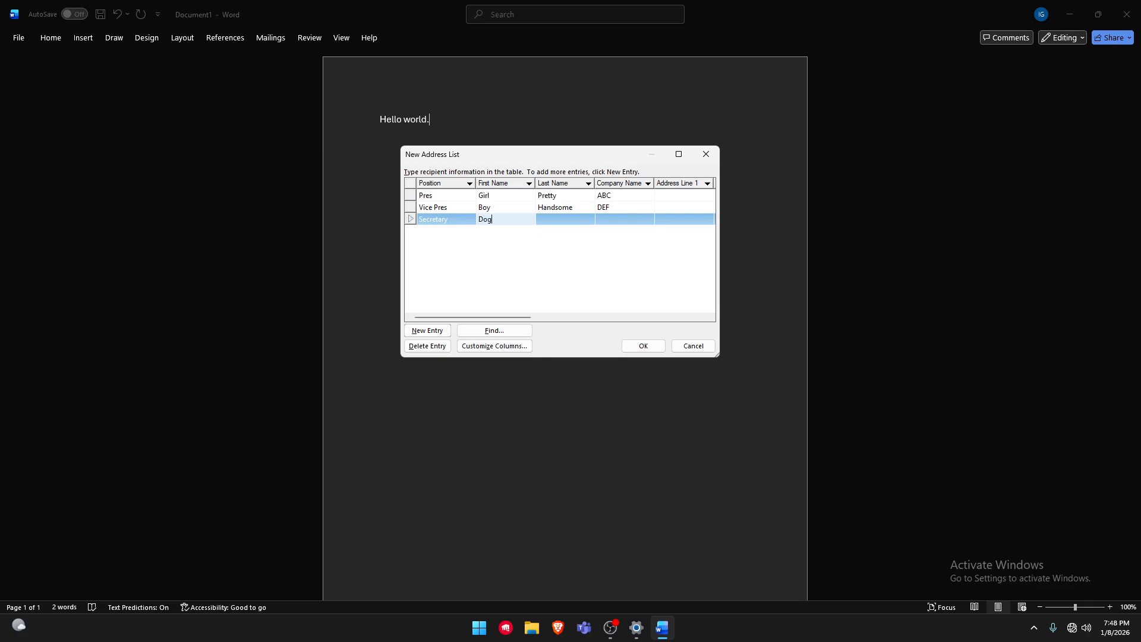
pyautogui.press('Tab')
pyautogui.write('Cute')
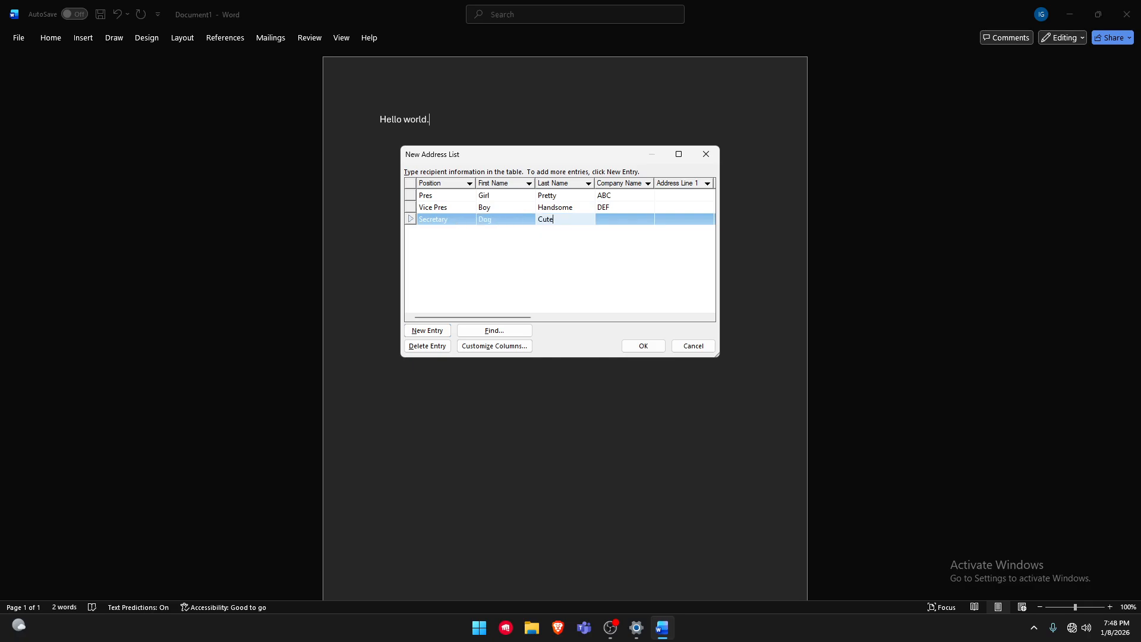
pyautogui.press('Tab')
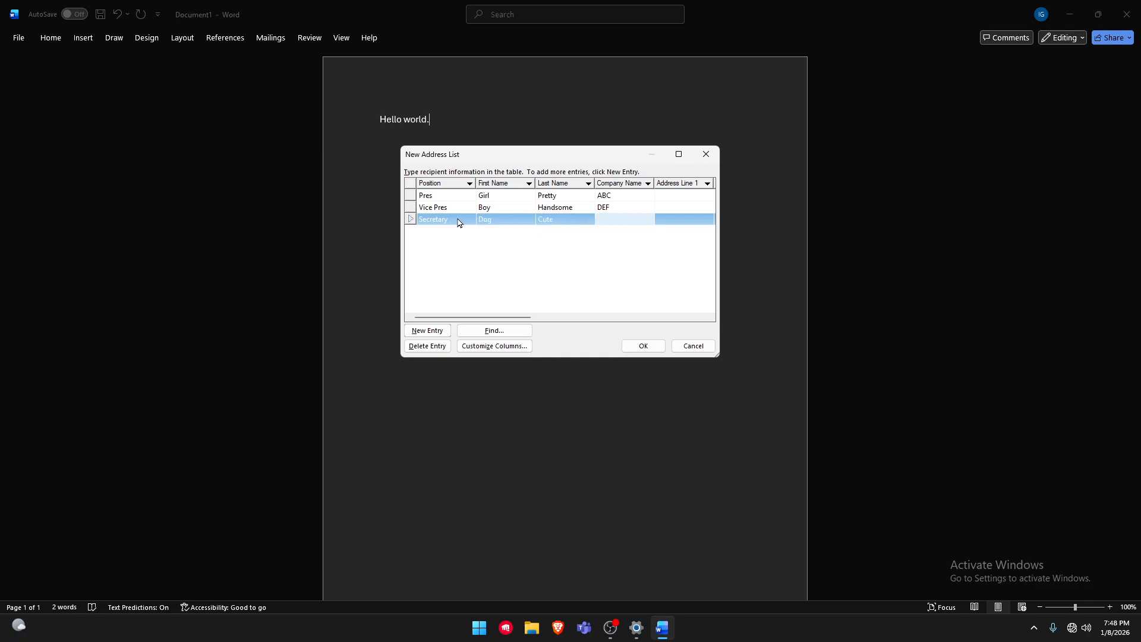
pyautogui.write('GHI')
pyautogui.click(559, 269)
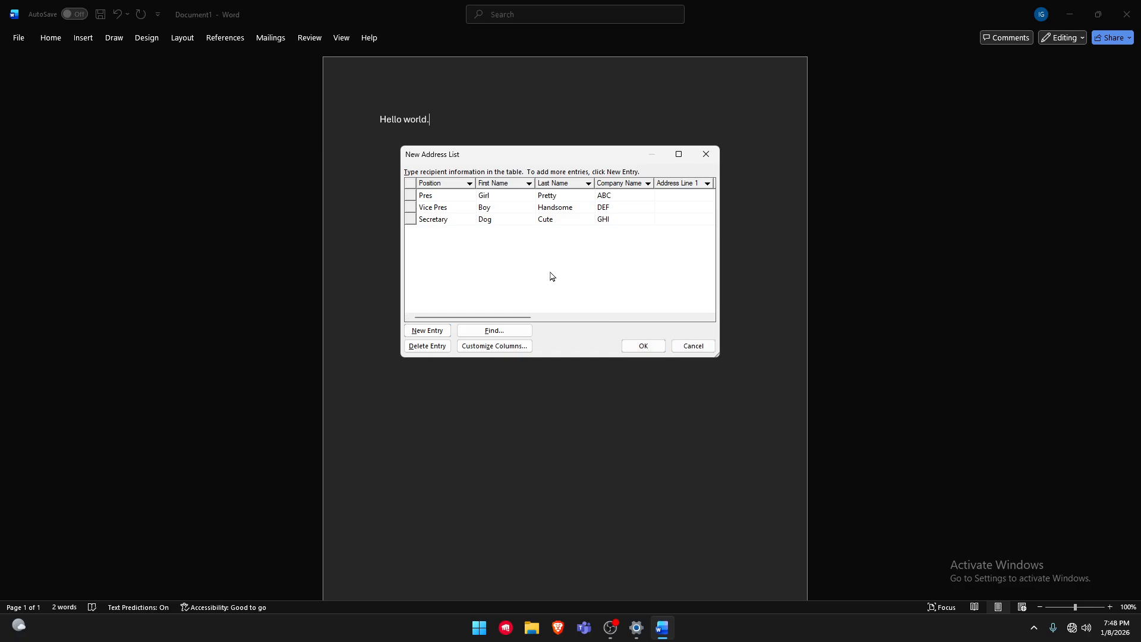
# Accept the recipient list and save it as Sample Database in the Thirdy folder on the Desktop.
pyautogui.click(641, 351)
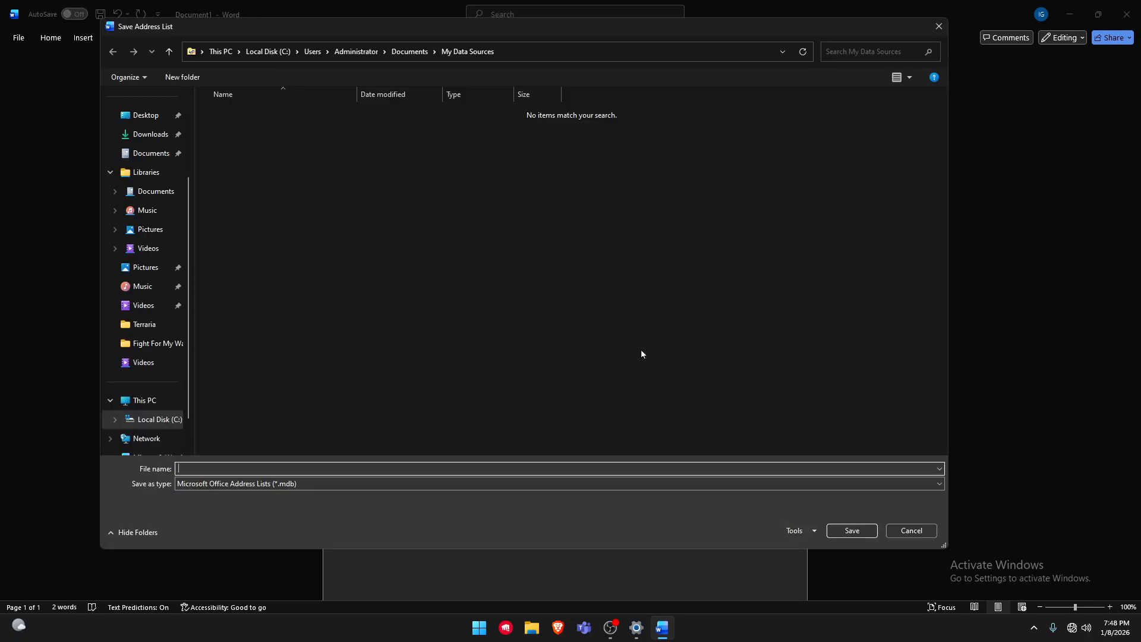
pyautogui.moveTo(643, 31); pyautogui.dragTo(665, 33)
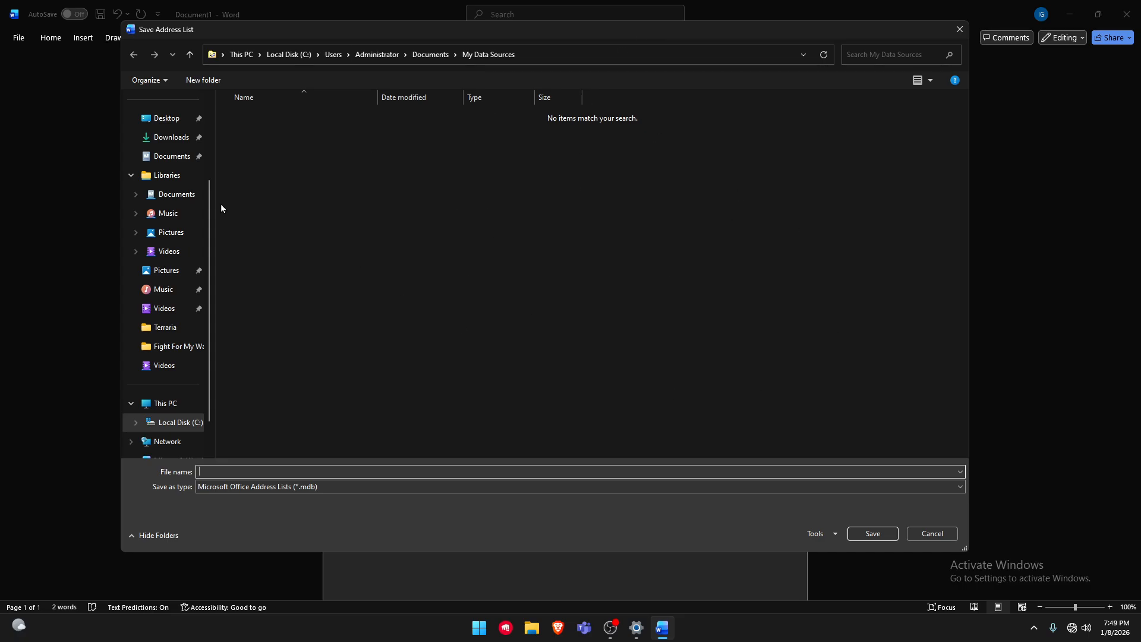
pyautogui.scroll(2, 163, 224)
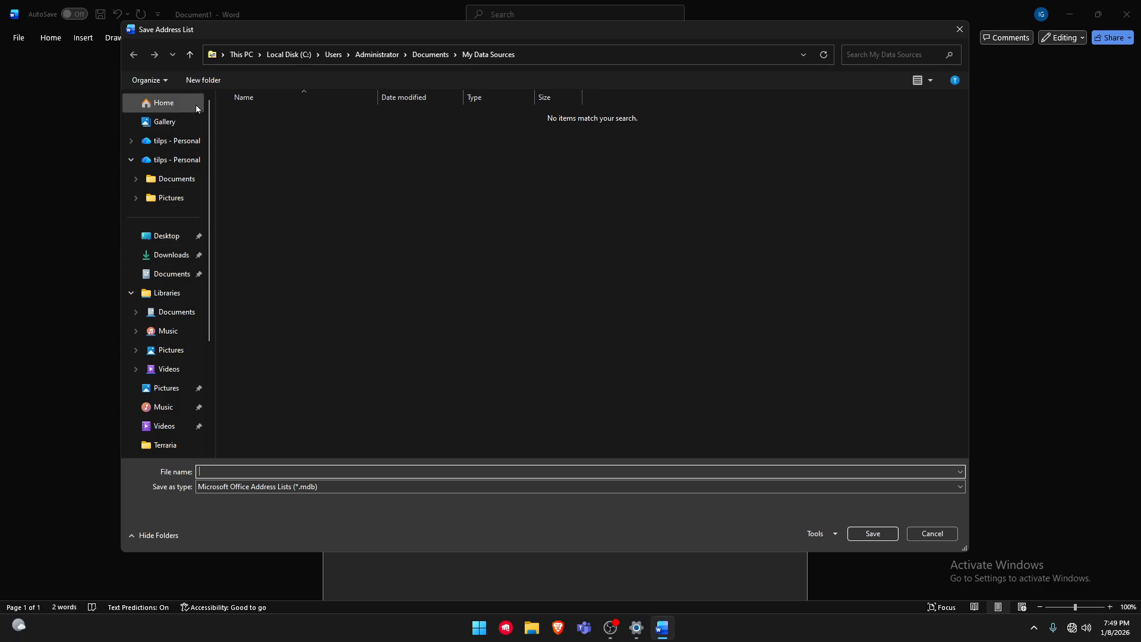
pyautogui.click(186, 241)
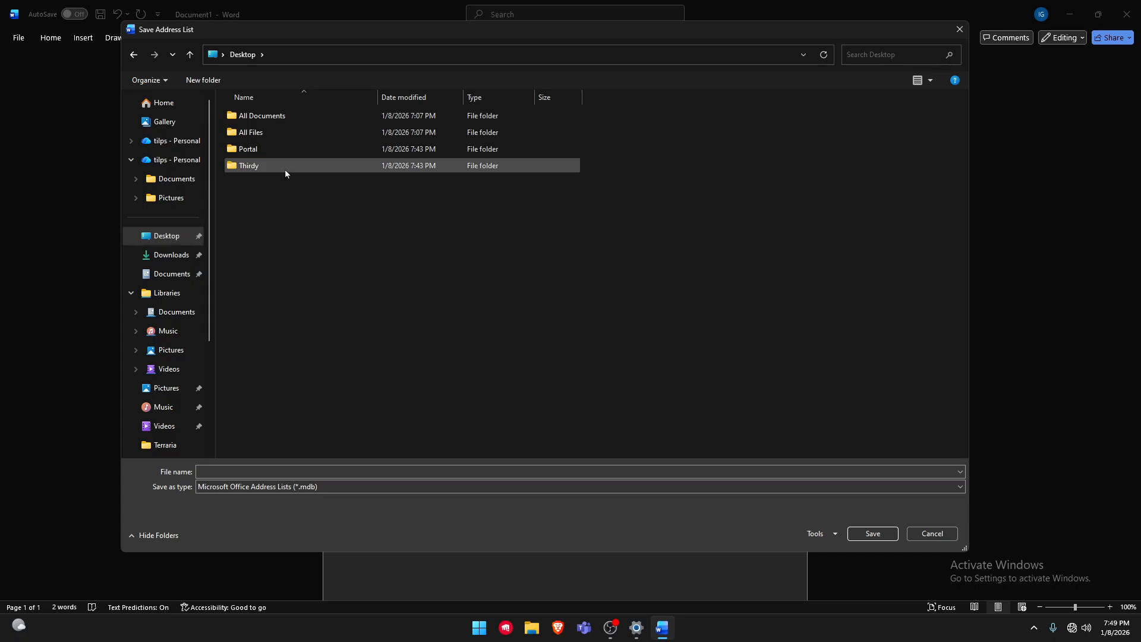
pyautogui.doubleClick(337, 166)
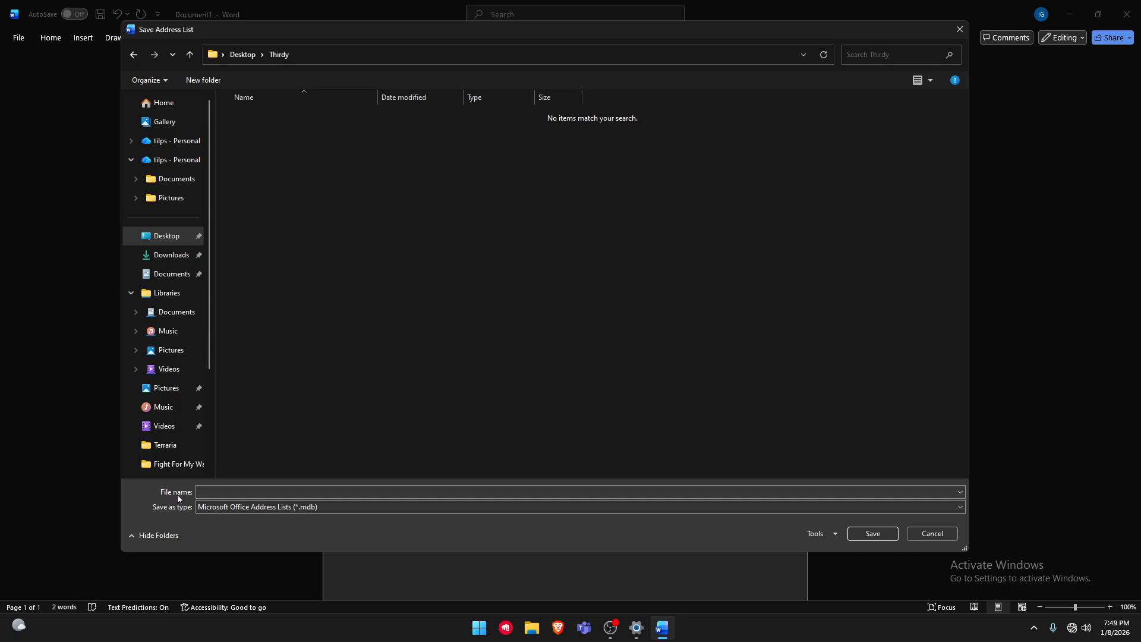
pyautogui.click(209, 492)
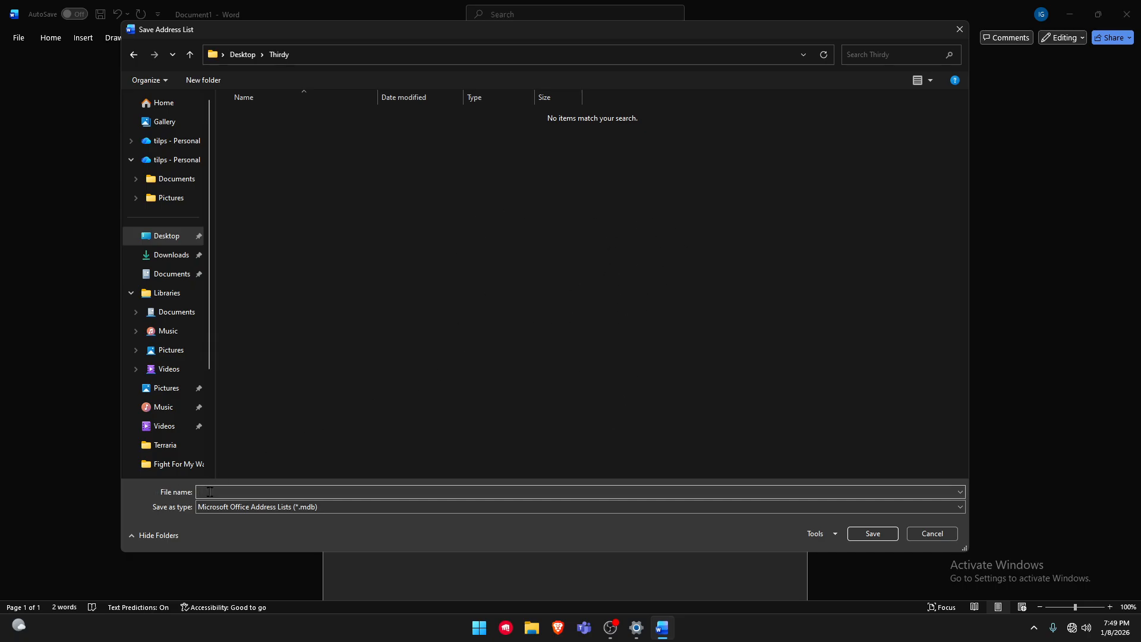
pyautogui.click(248, 494)
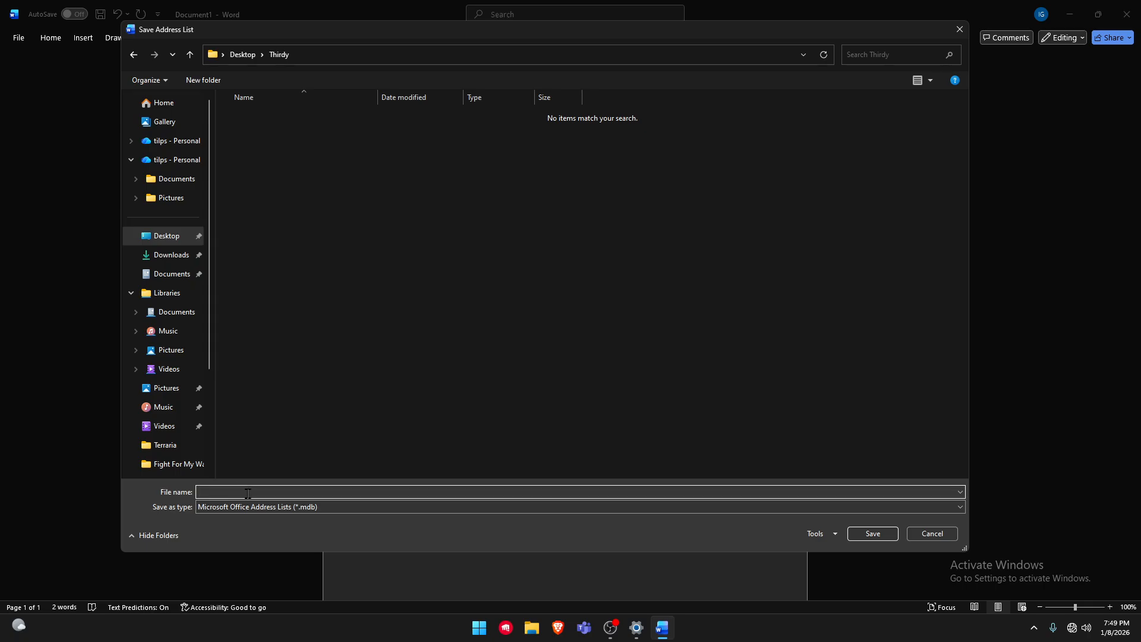
pyautogui.write('Sample Database')
pyautogui.click(874, 534)
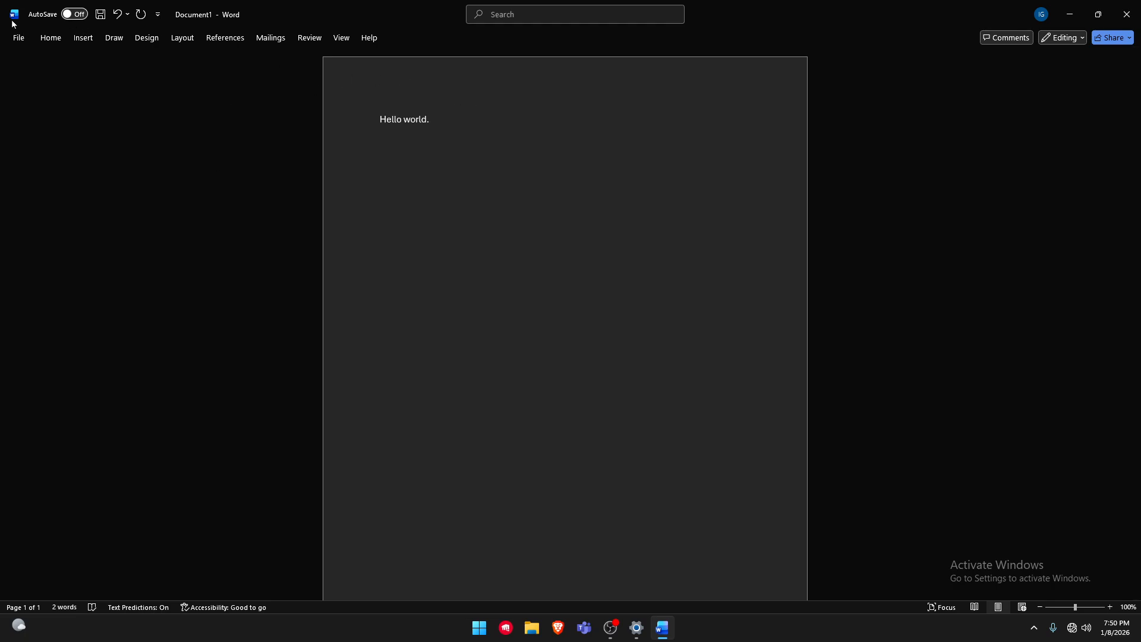
# Insert the Position merge field on a new line below "Hello world.".
pyautogui.hotkey('ctrl', 'F1')
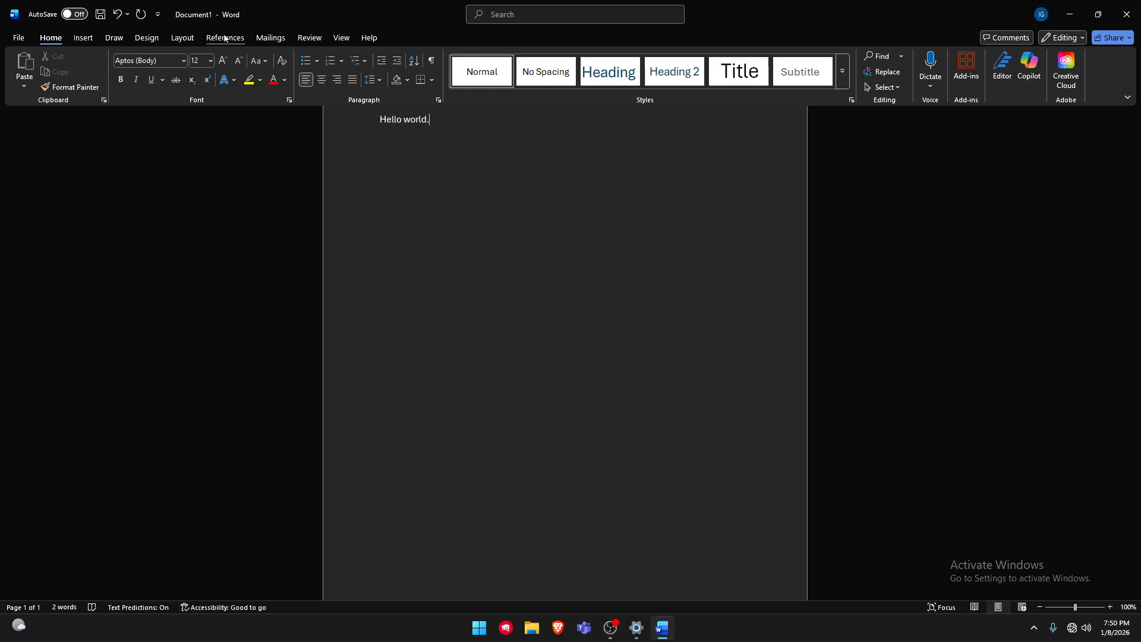
pyautogui.click(268, 40)
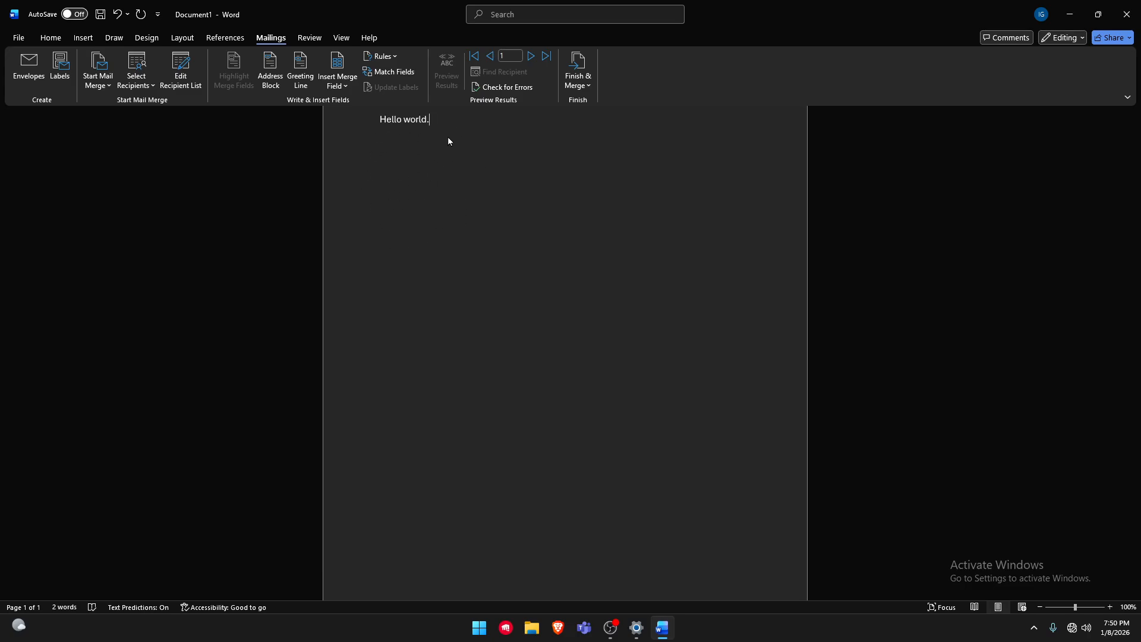
pyautogui.hotkey('ctrl', 'F1')
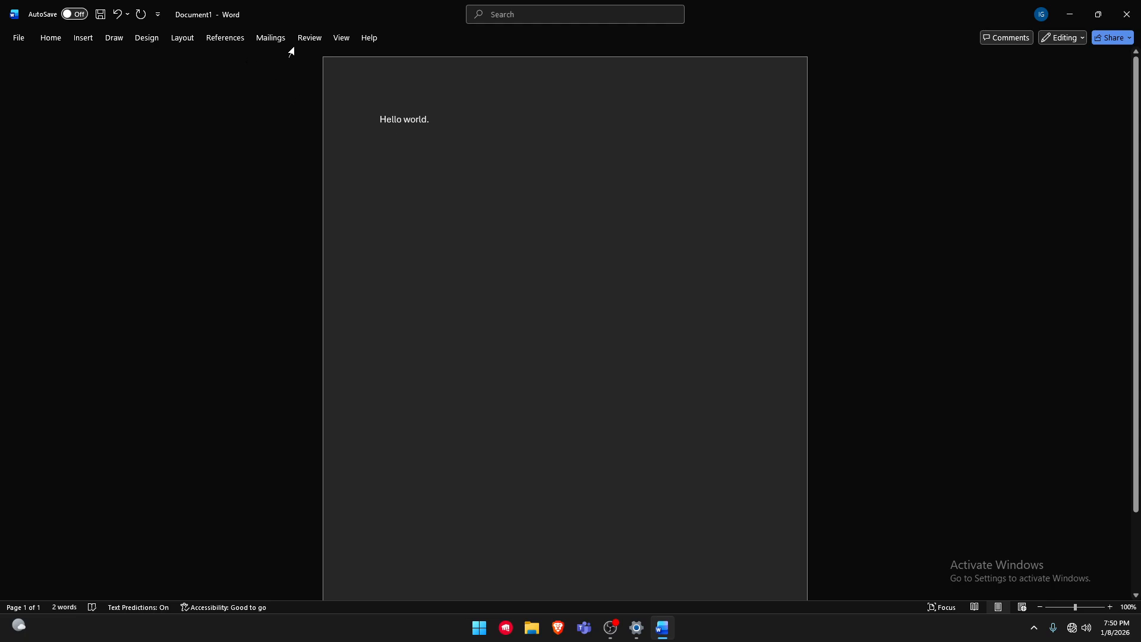
pyautogui.click(270, 38)
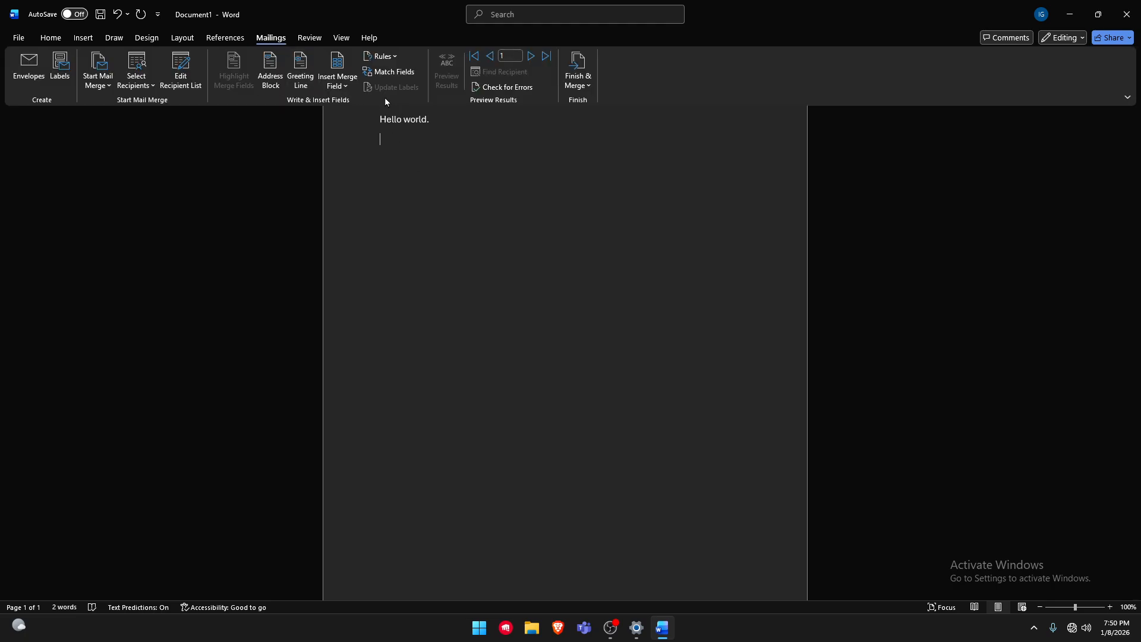
pyautogui.click(341, 84)
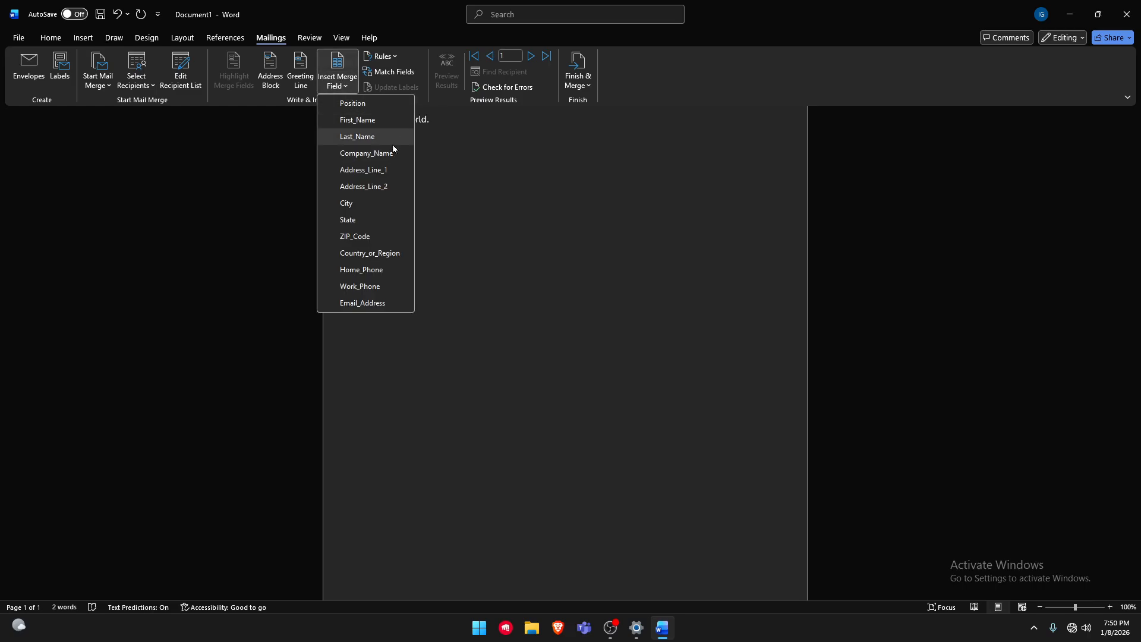
pyautogui.click(386, 103)
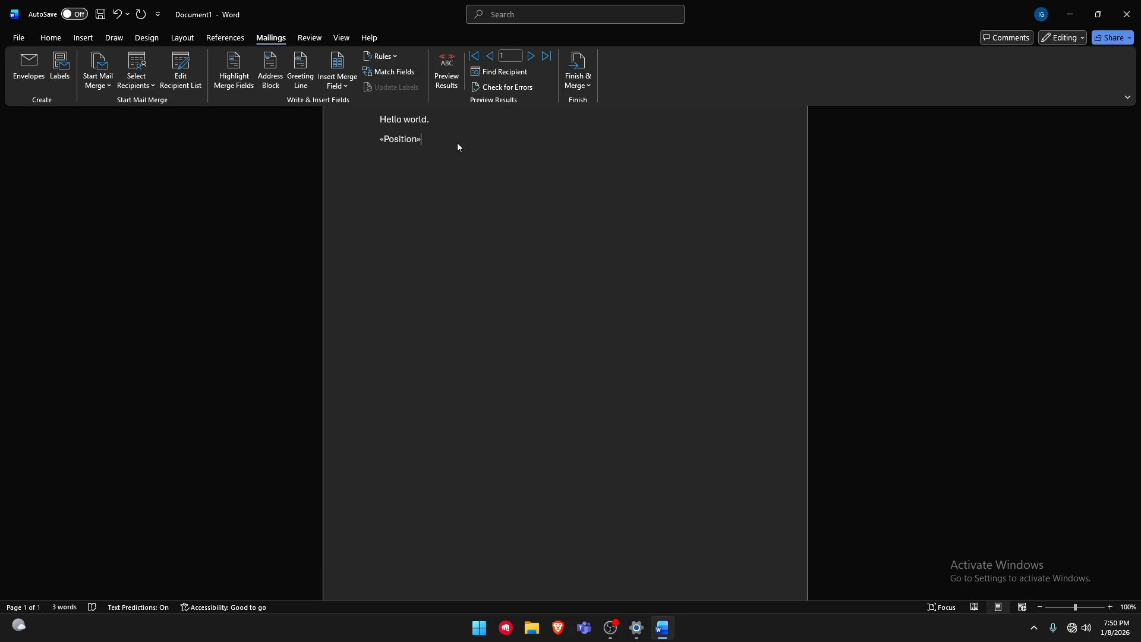
# Insert the First_Name and Last_Name merge fields, separated by a space, on a new line below the Position field.
pyautogui.press('Return')
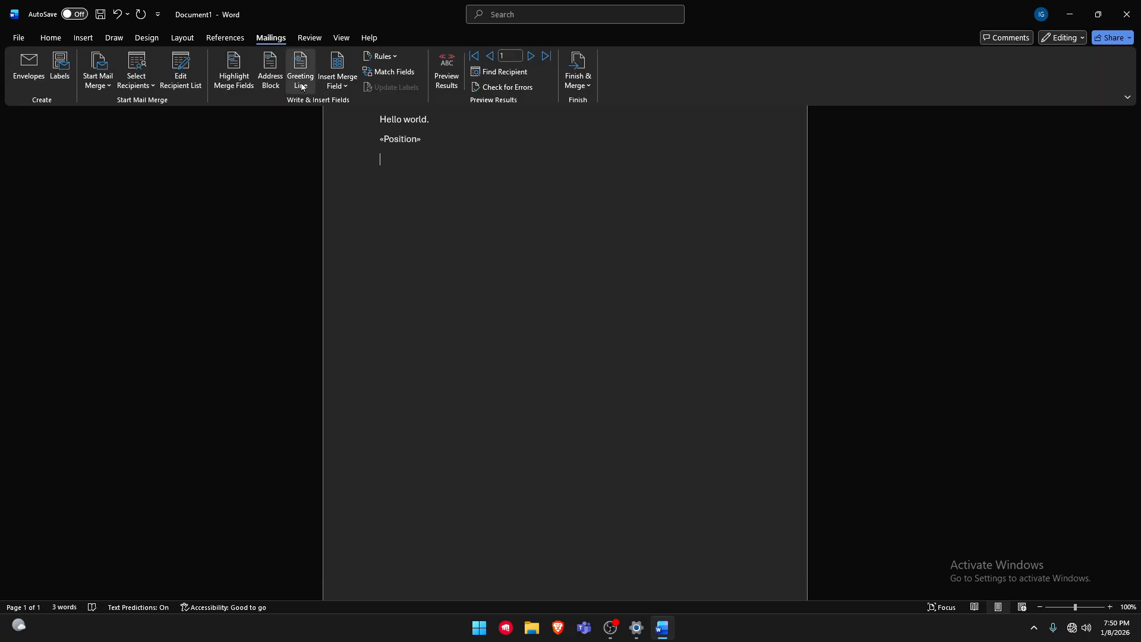
pyautogui.click(348, 85)
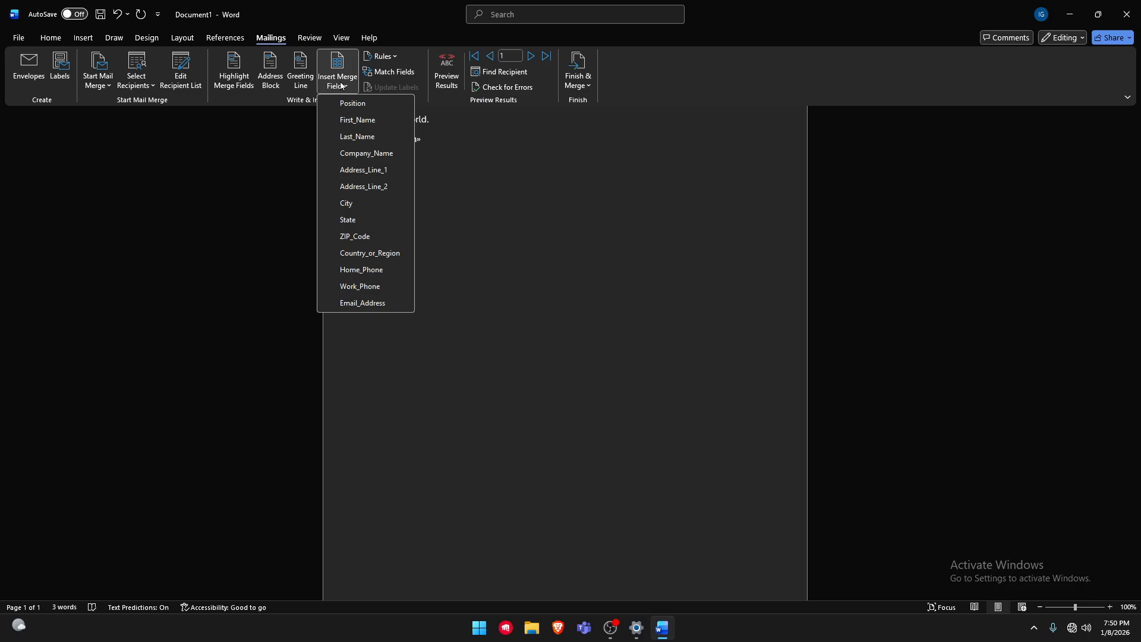
pyautogui.click(369, 117)
pyautogui.hotkey('ctrl', 'F1')
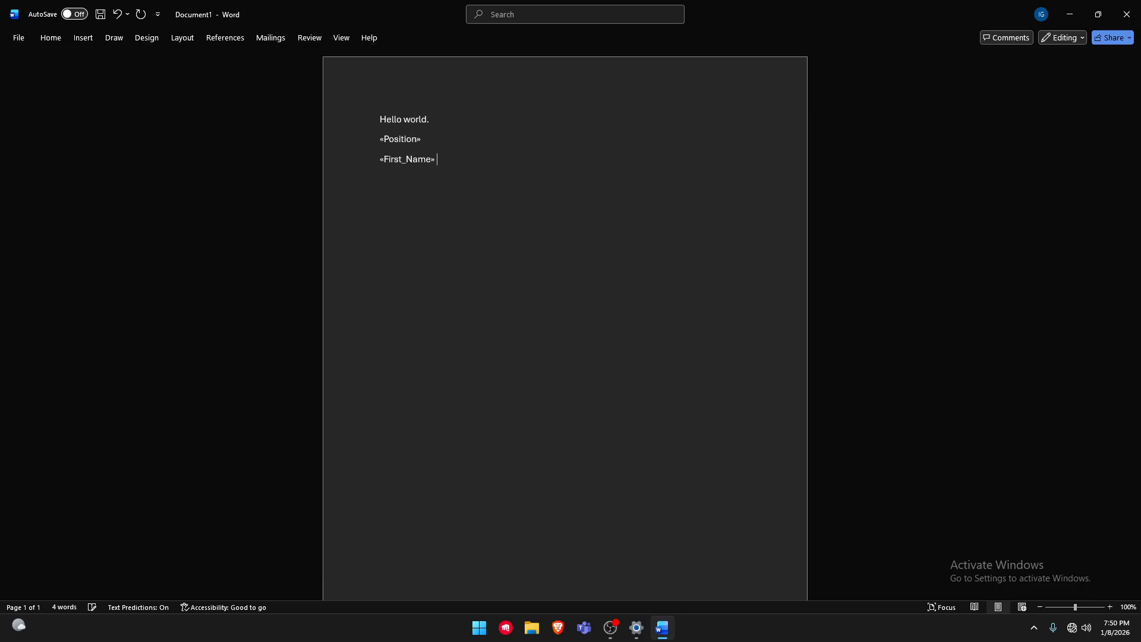
pyautogui.click(268, 38)
pyautogui.click(344, 86)
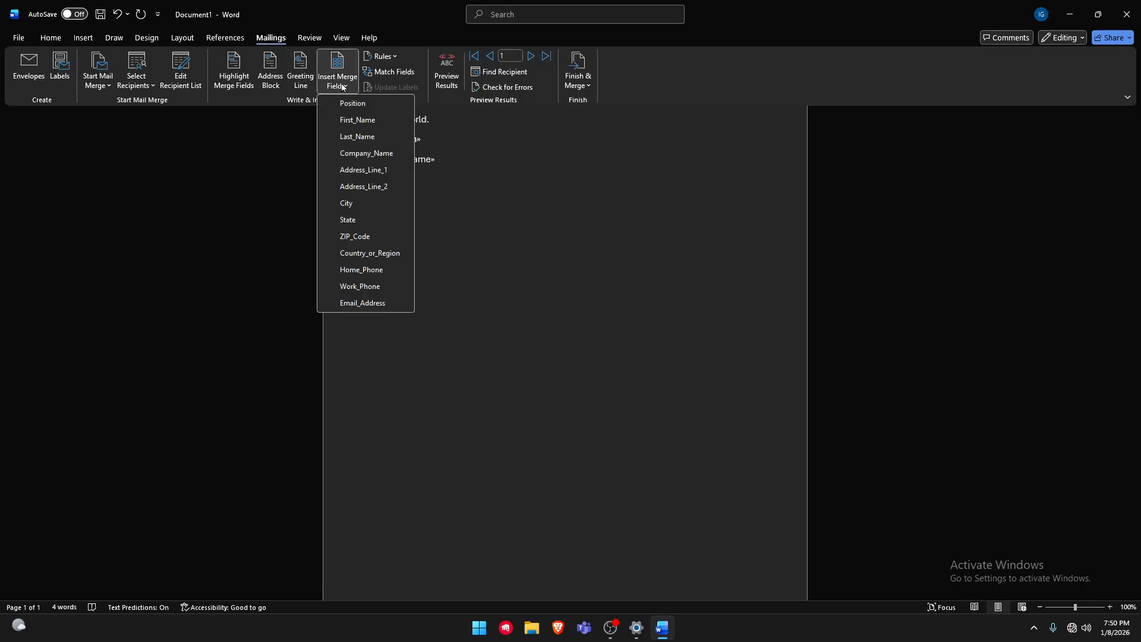
pyautogui.click(369, 138)
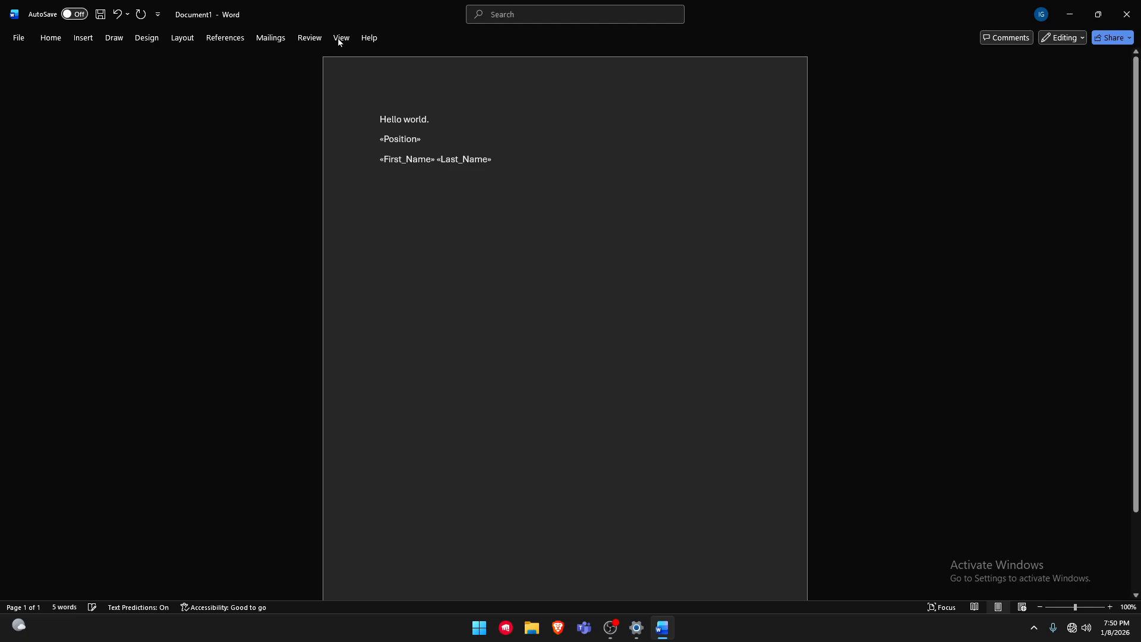
# Insert the Company_Name merge field on a new line below the name fields.
pyautogui.click(271, 39)
pyautogui.click(338, 83)
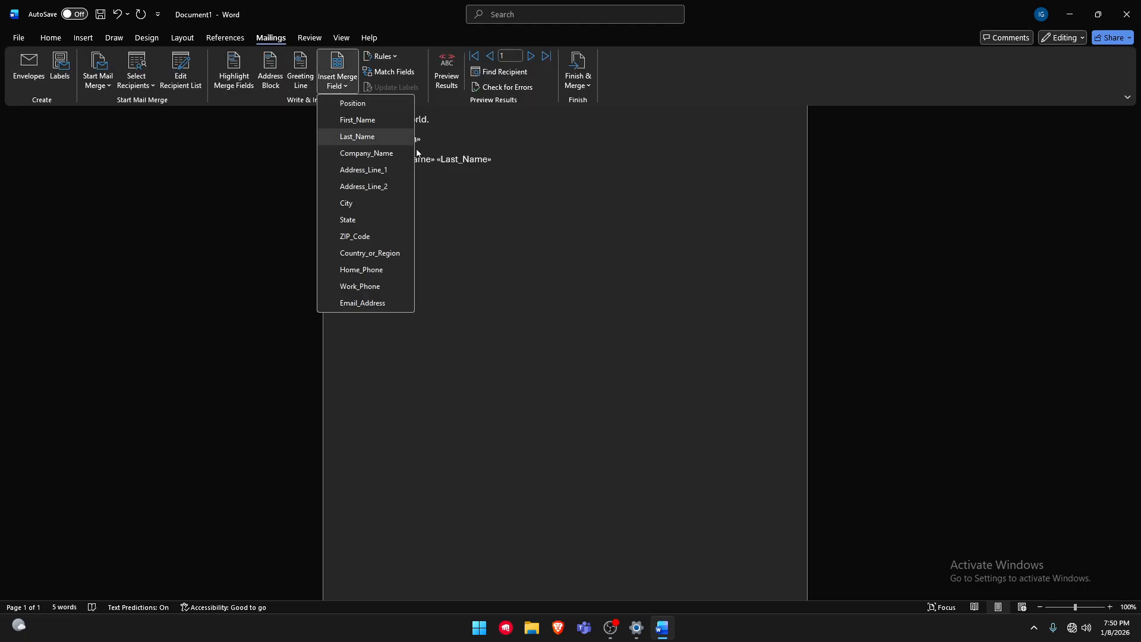
pyautogui.click(380, 157)
pyautogui.hotkey('ctrl', 'a')
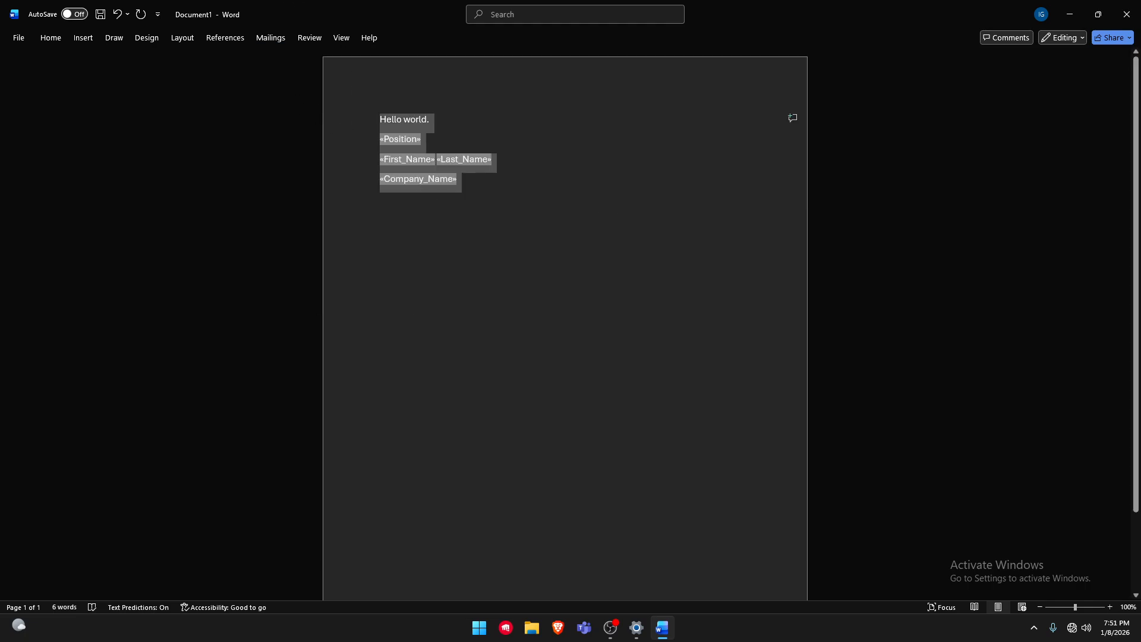
pyautogui.press('Right')
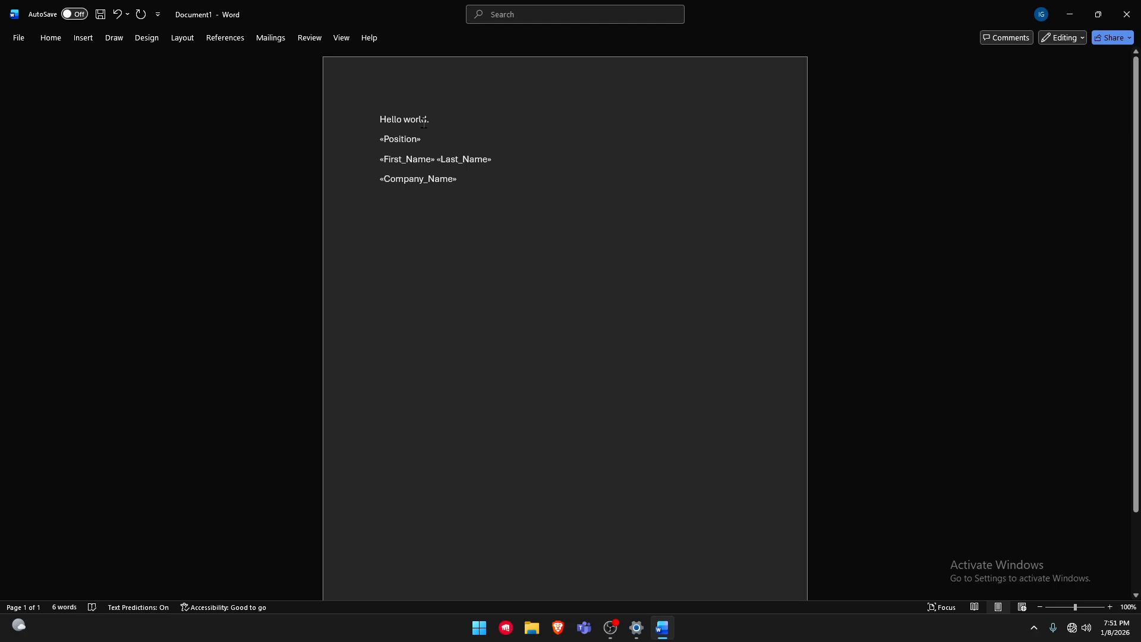
# Preview the merge results and go back and forth through the recipient records, ending on the first one.
pyautogui.click(268, 39)
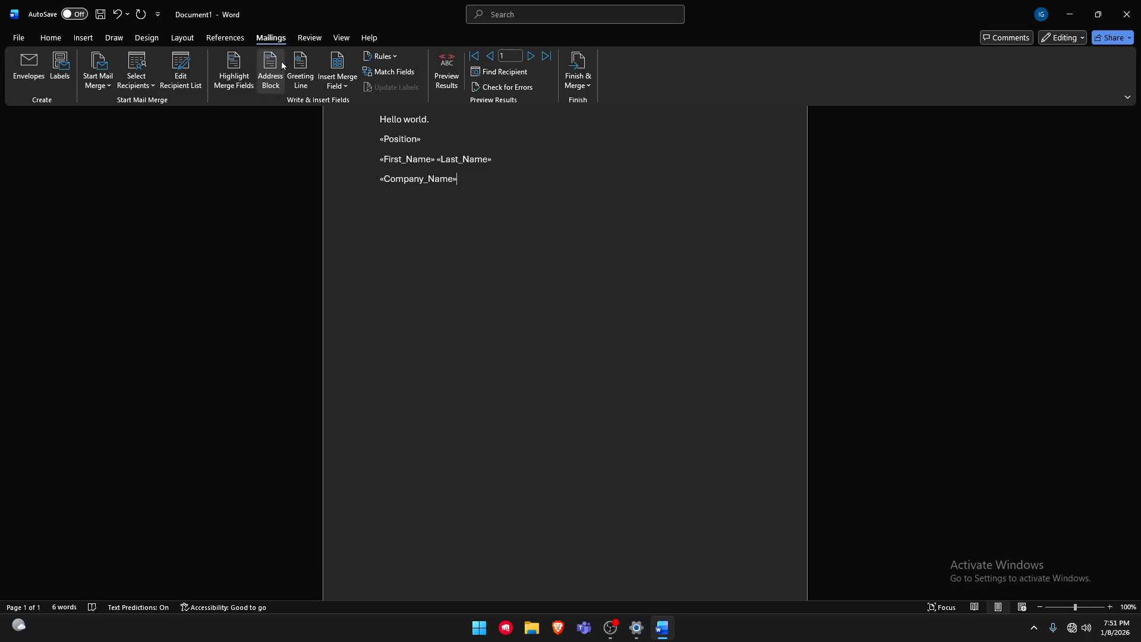
pyautogui.click(454, 83)
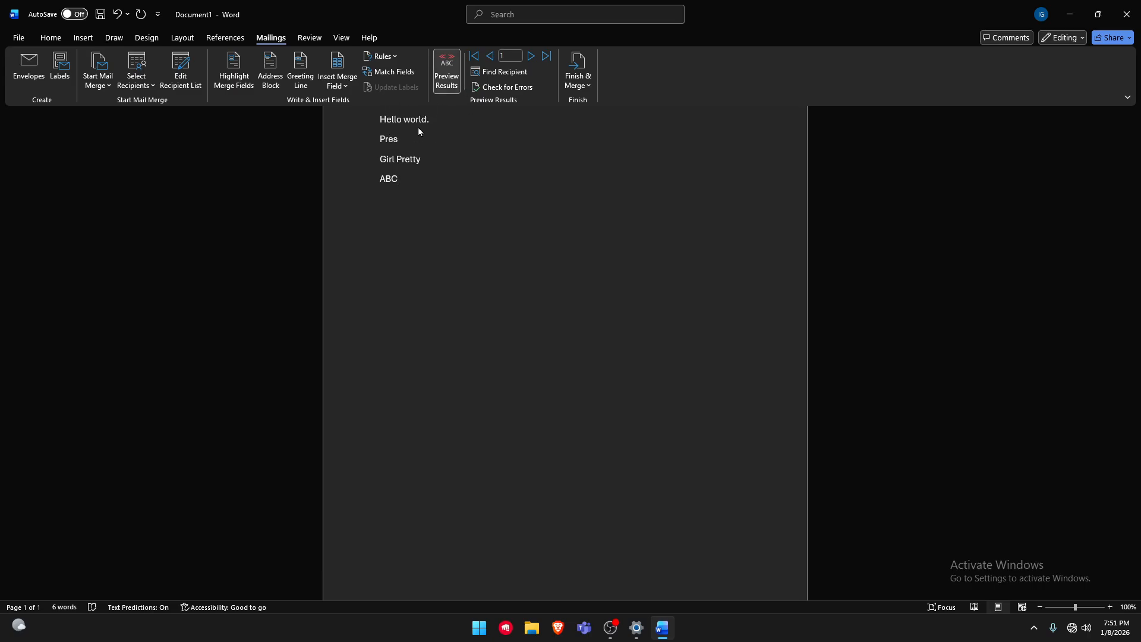
pyautogui.click(531, 60)
pyautogui.click(531, 60)
pyautogui.click(489, 56)
pyautogui.click(490, 56)
pyautogui.click(530, 56)
pyautogui.click(532, 57)
pyautogui.click(491, 58)
pyautogui.click(491, 57)
pyautogui.hotkey('ctrl', 'F1')
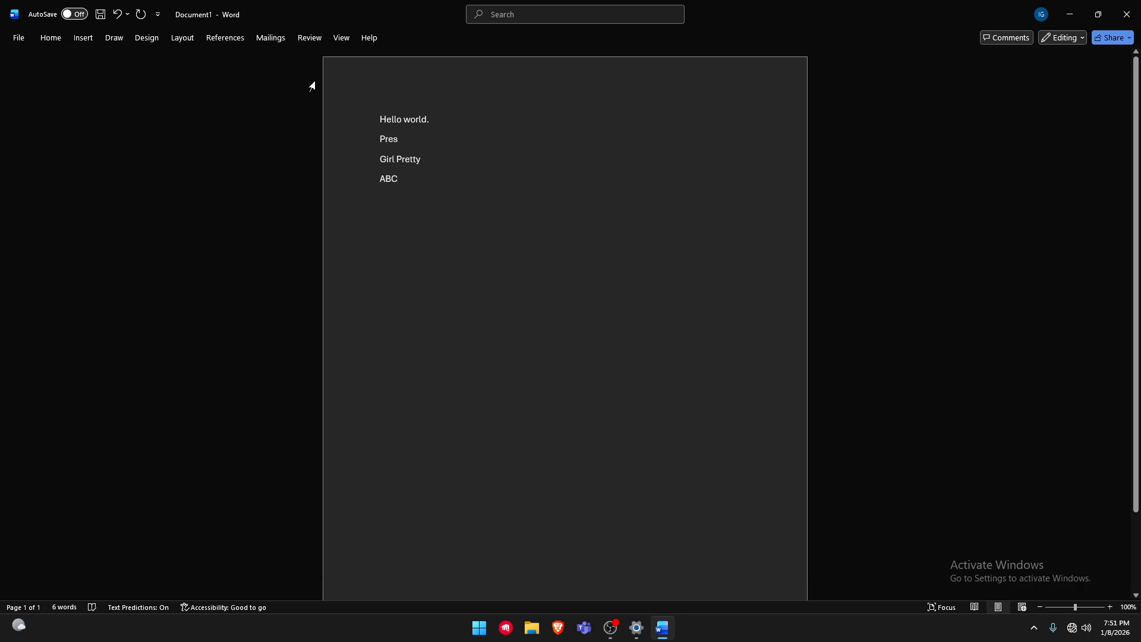
# Save the document as a Word Document named Sample File in the Thirdy folder on the Desktop.
pyautogui.click(265, 39)
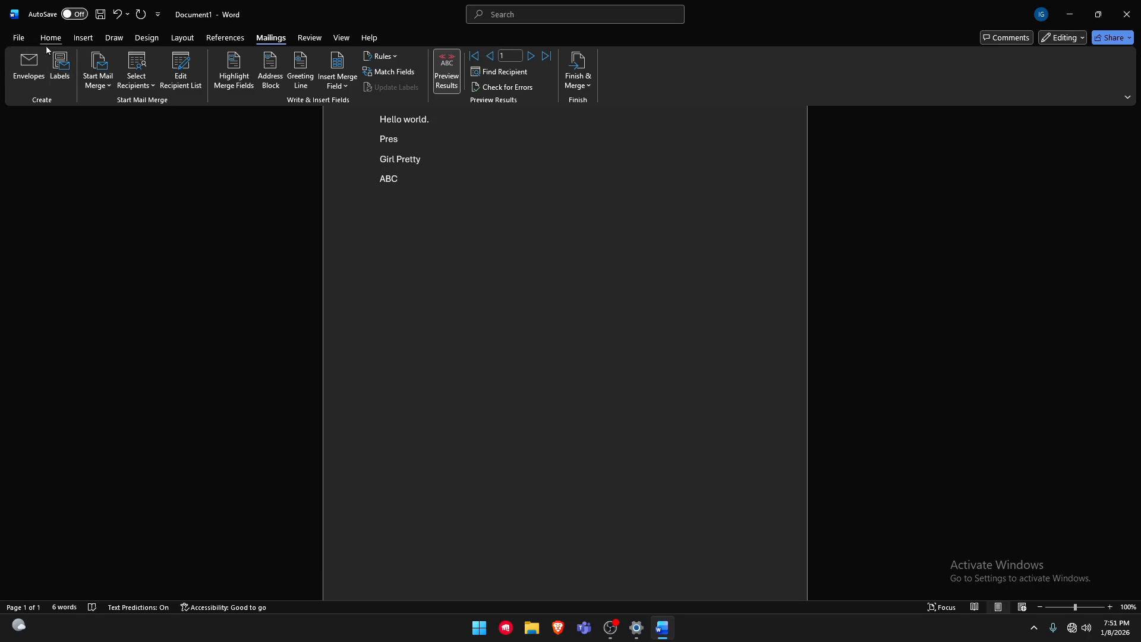
pyautogui.click(21, 39)
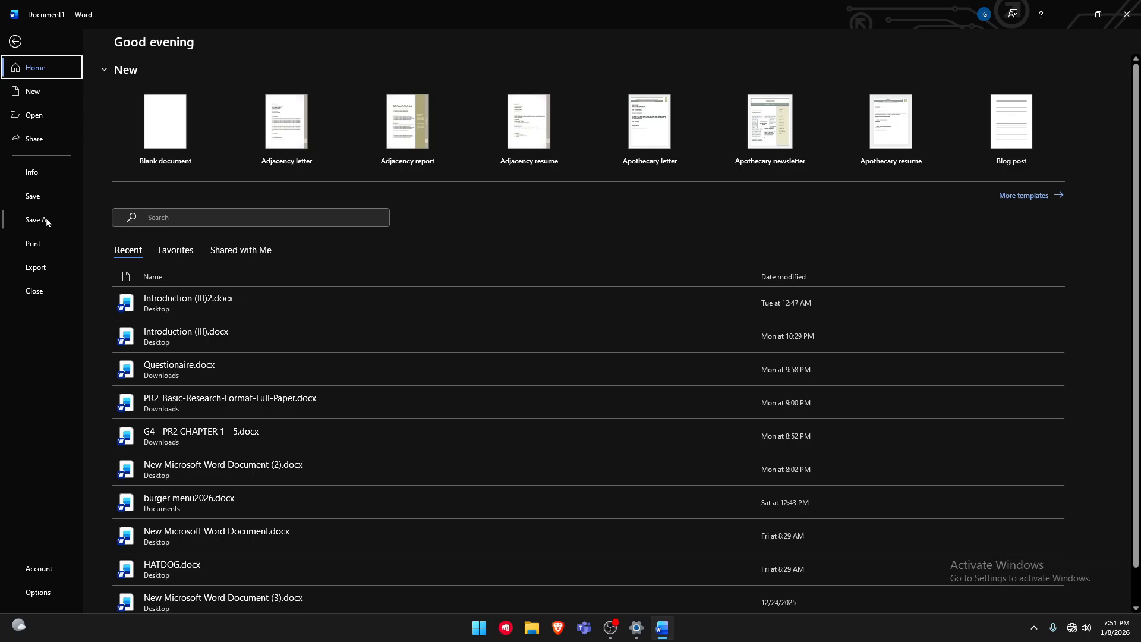
pyautogui.click(44, 221)
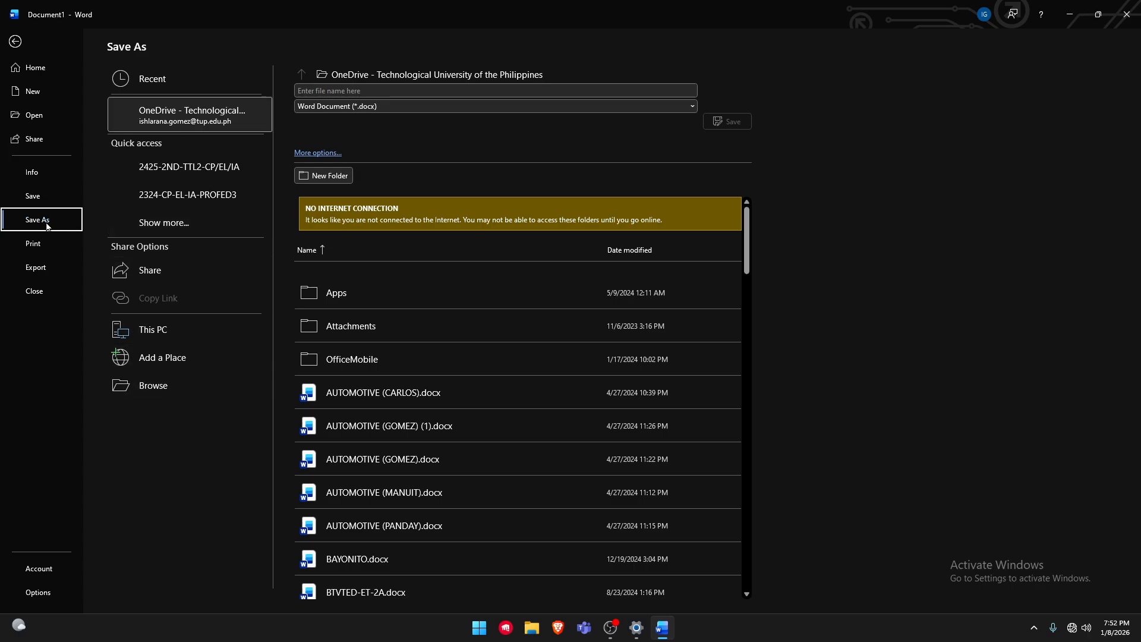
pyautogui.click(205, 393)
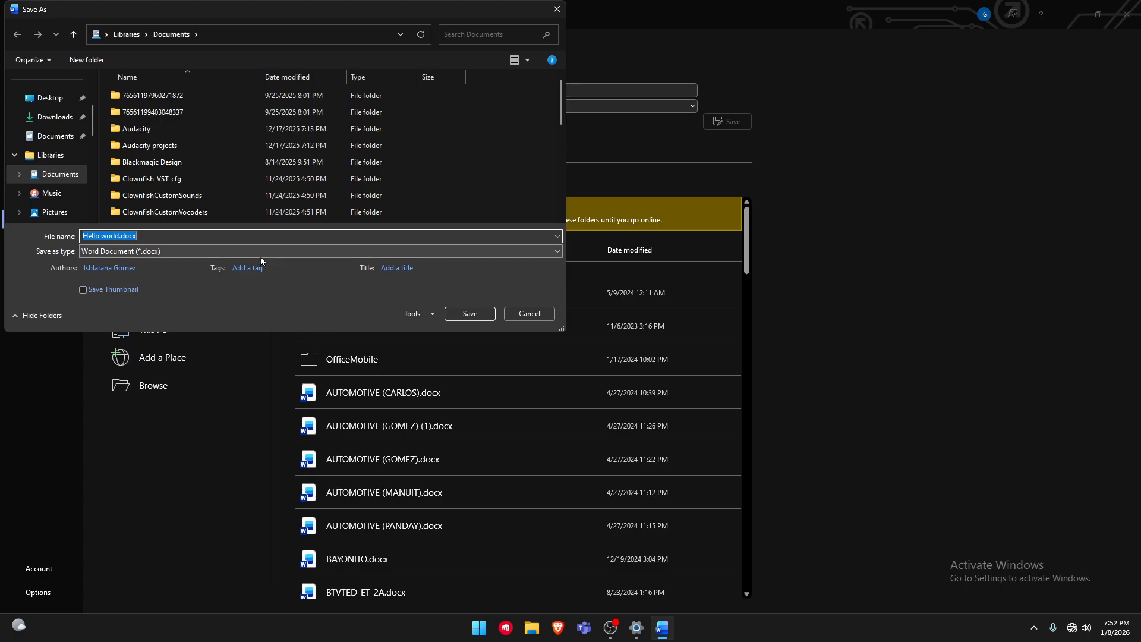
pyautogui.moveTo(563, 329); pyautogui.dragTo(871, 521)
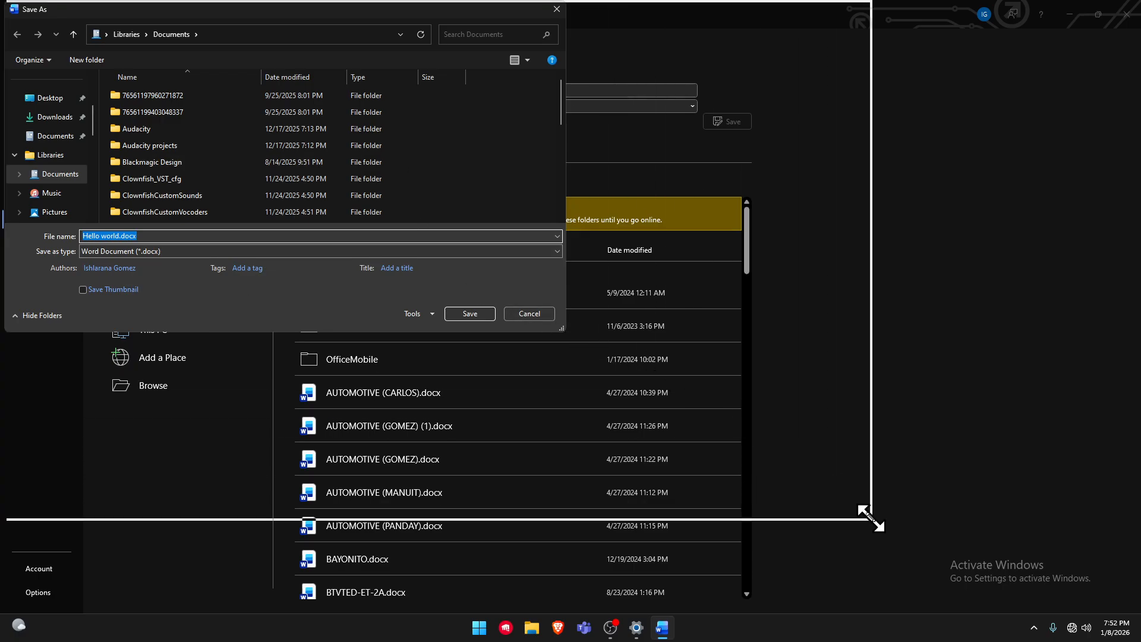
pyautogui.moveTo(516, 20); pyautogui.dragTo(587, 43)
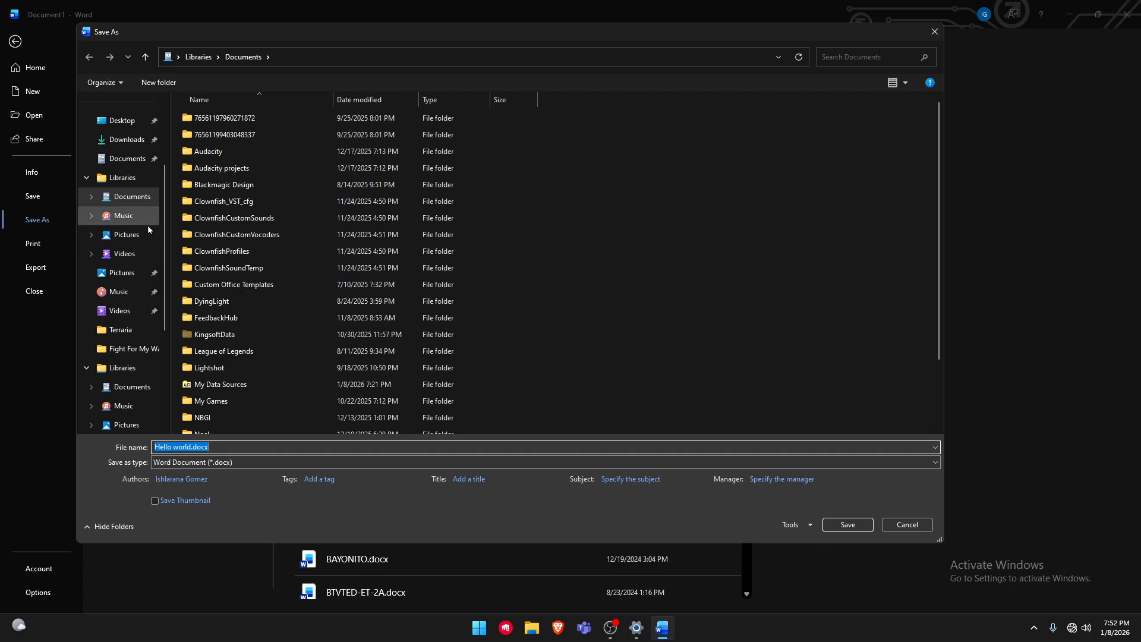
pyautogui.scroll(4, 128, 268)
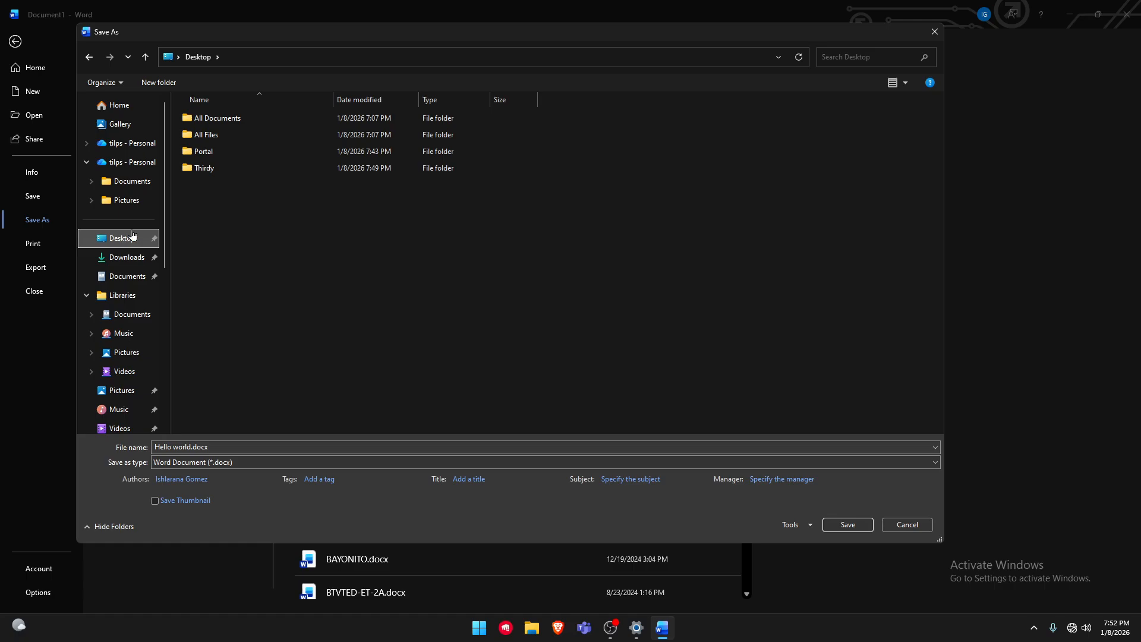
pyautogui.doubleClick(289, 169)
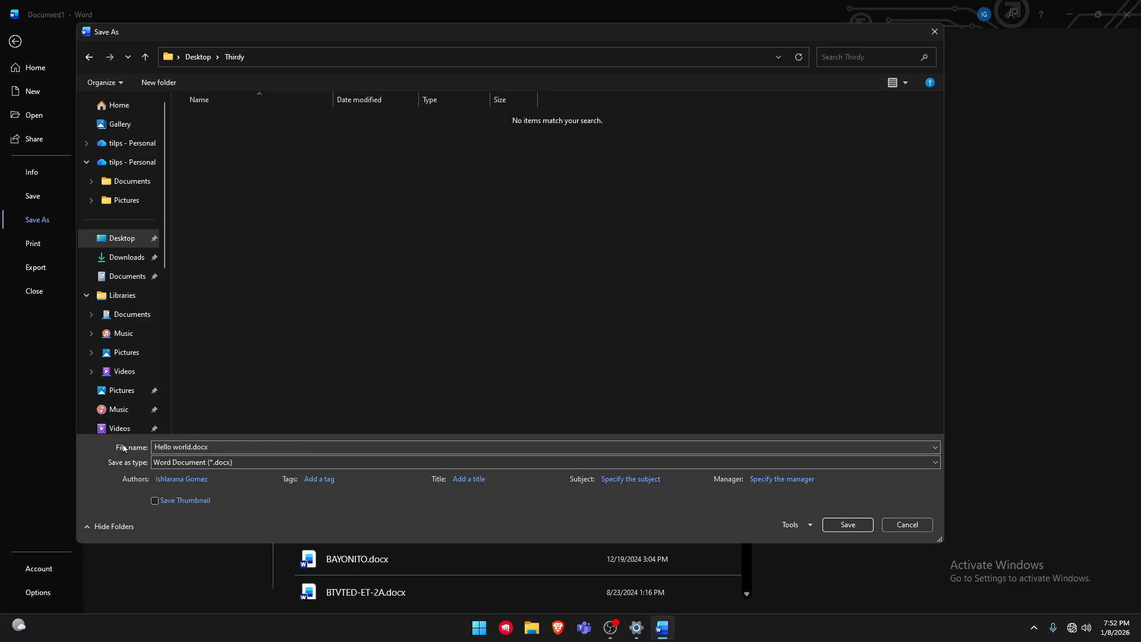
pyautogui.click(154, 447)
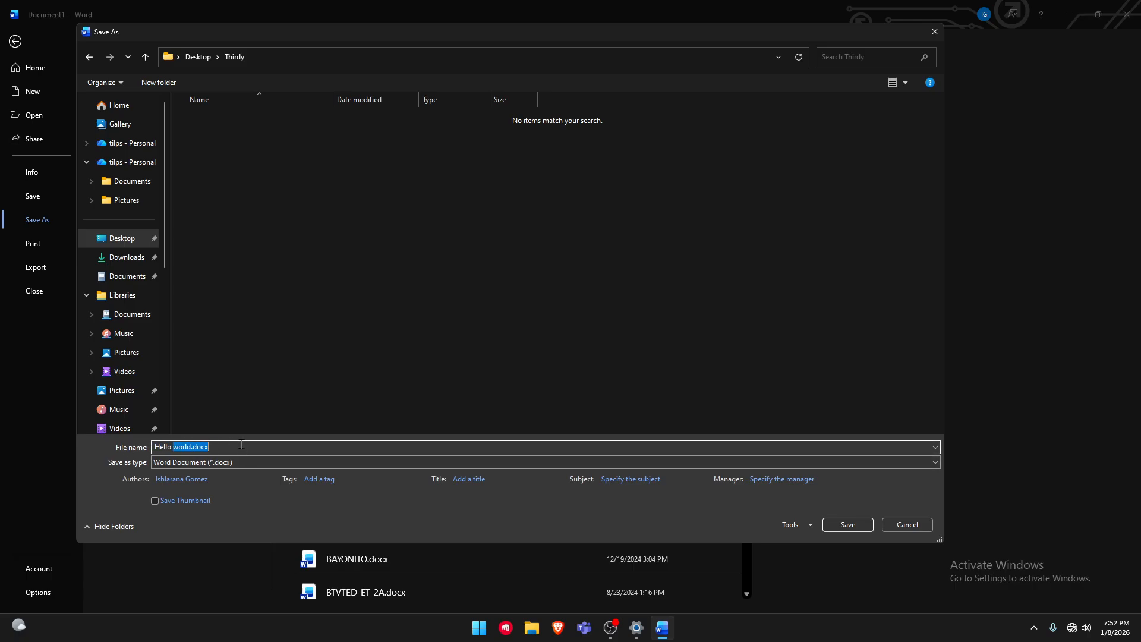
pyautogui.write('Sam')
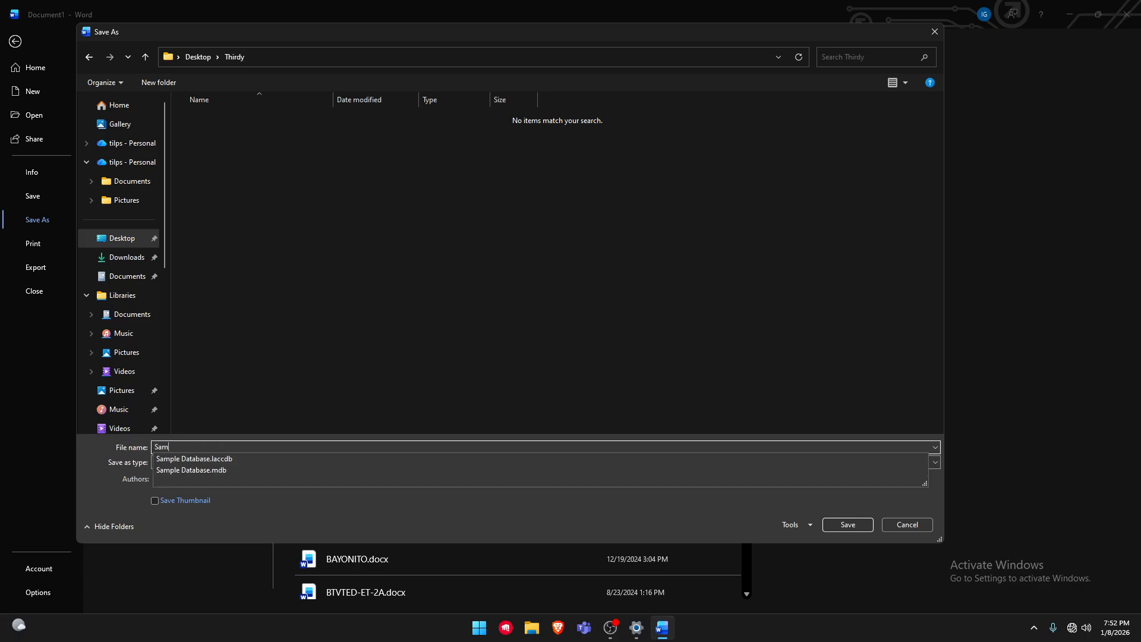
pyautogui.write('ple File')
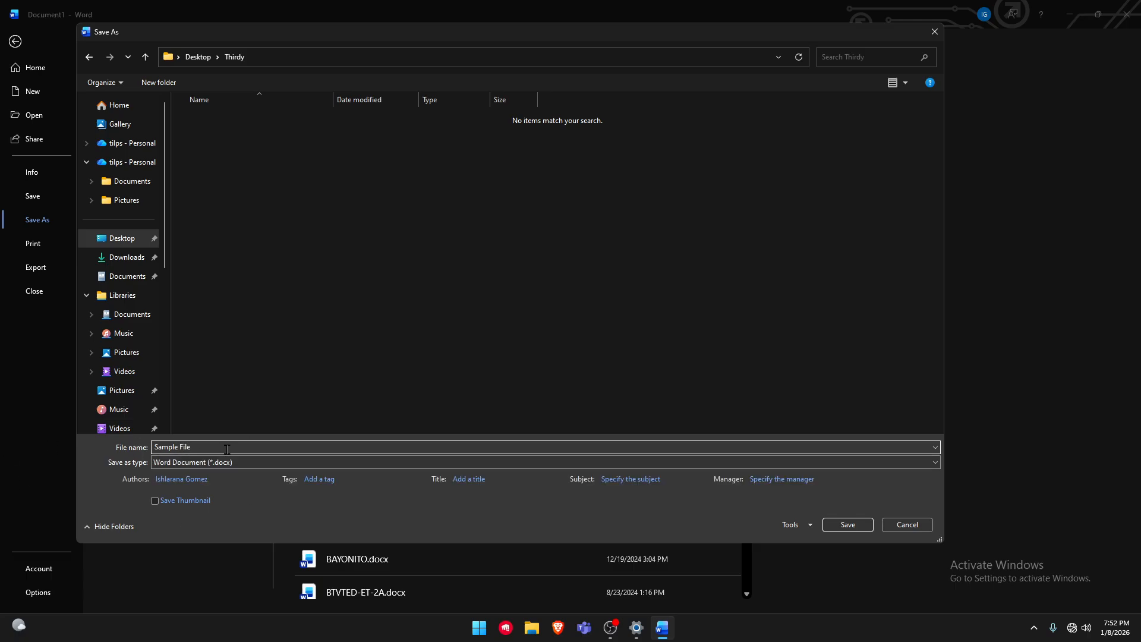
pyautogui.click(854, 527)
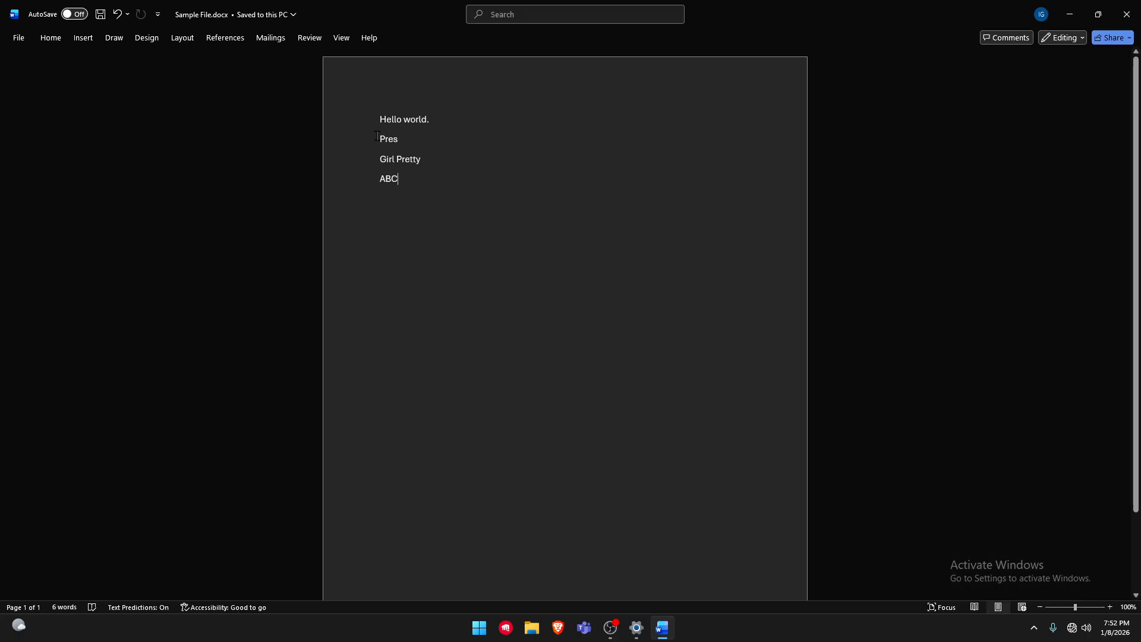
# Close the document and open the Thirdy folder on the Desktop in the details view to examine the saved files.
pyautogui.click(1127, 13)
pyautogui.moveTo(717, 231); pyautogui.dragTo(779, 203)
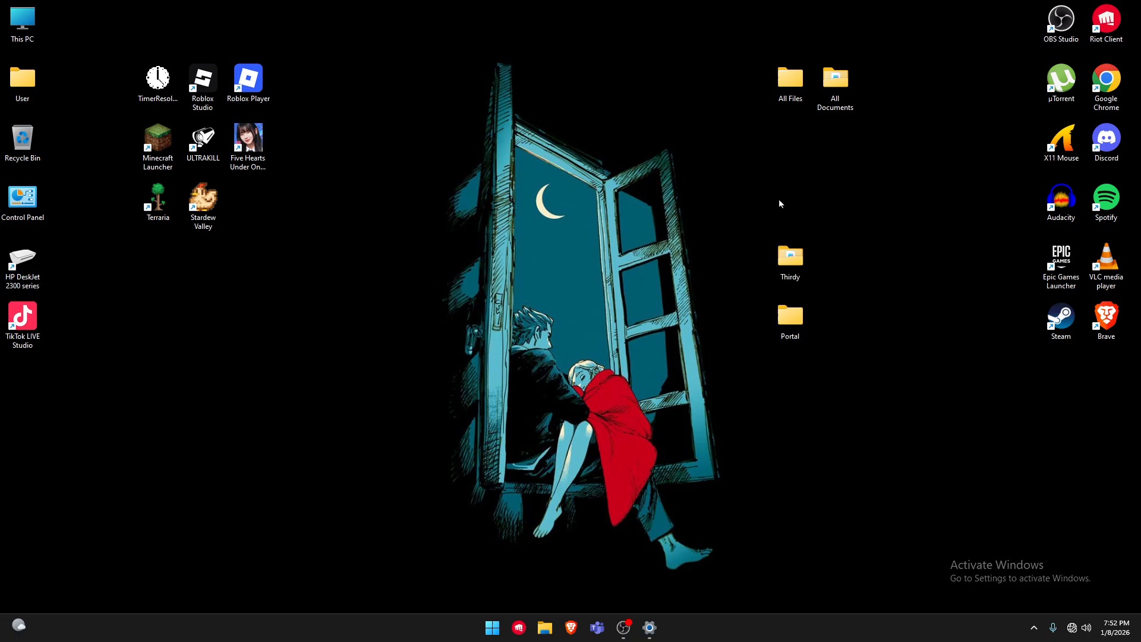
pyautogui.moveTo(807, 268)
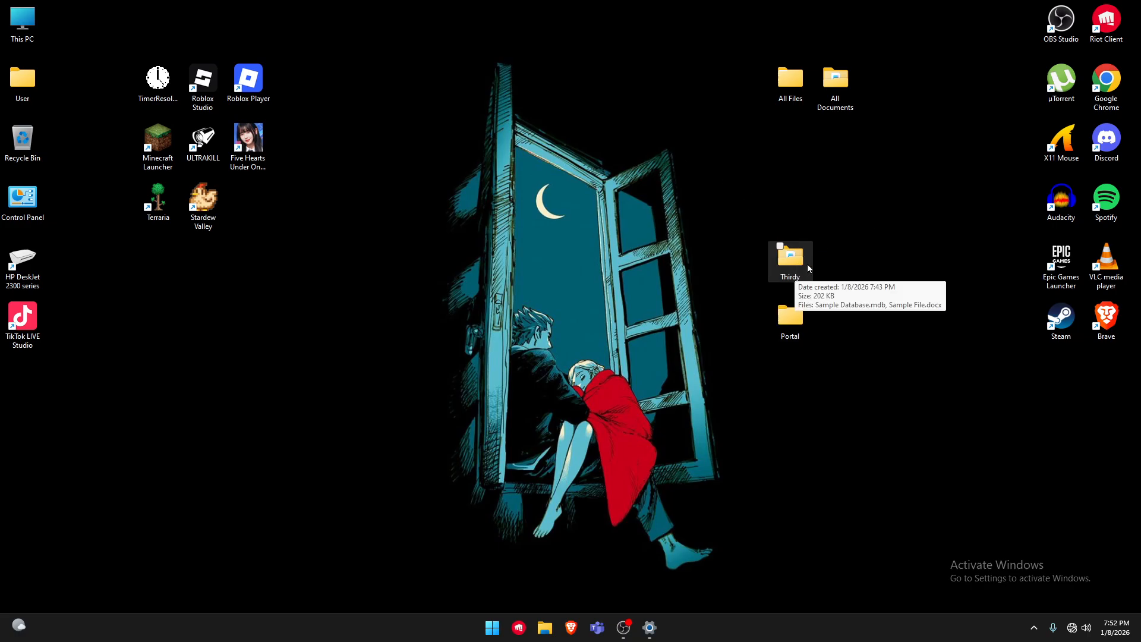
pyautogui.click(794, 264)
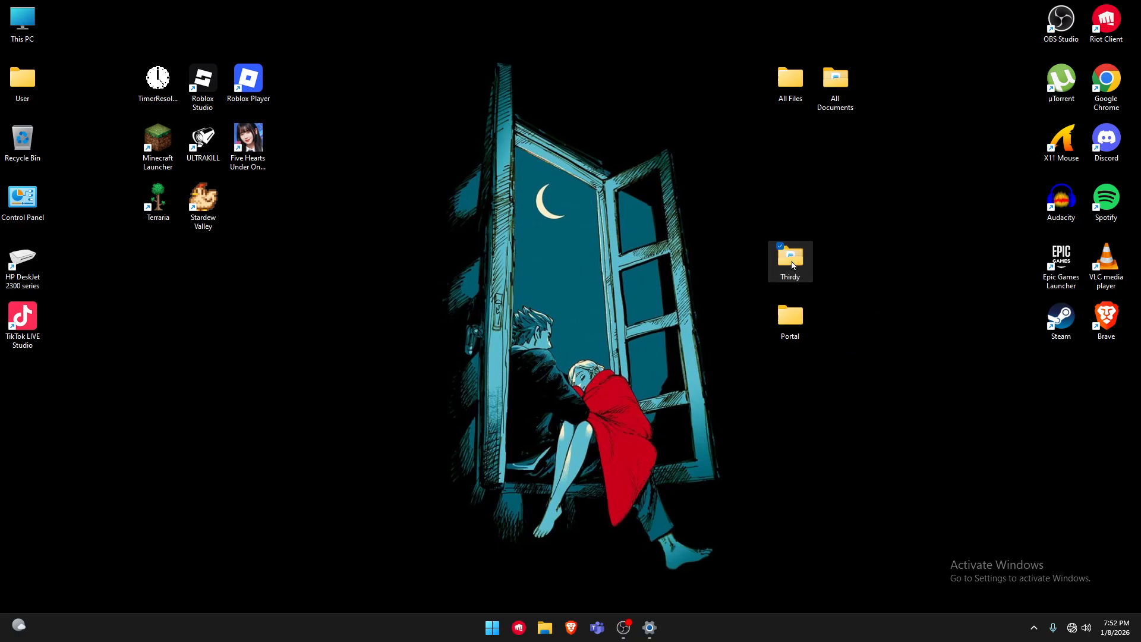
pyautogui.moveTo(813, 265)
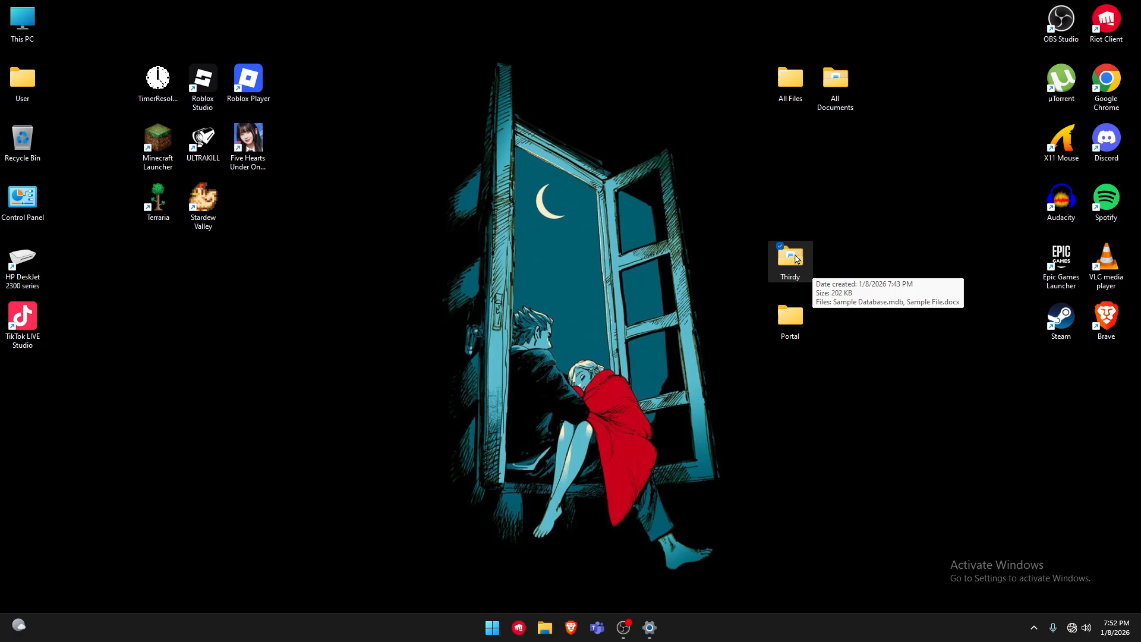
pyautogui.doubleClick(798, 259)
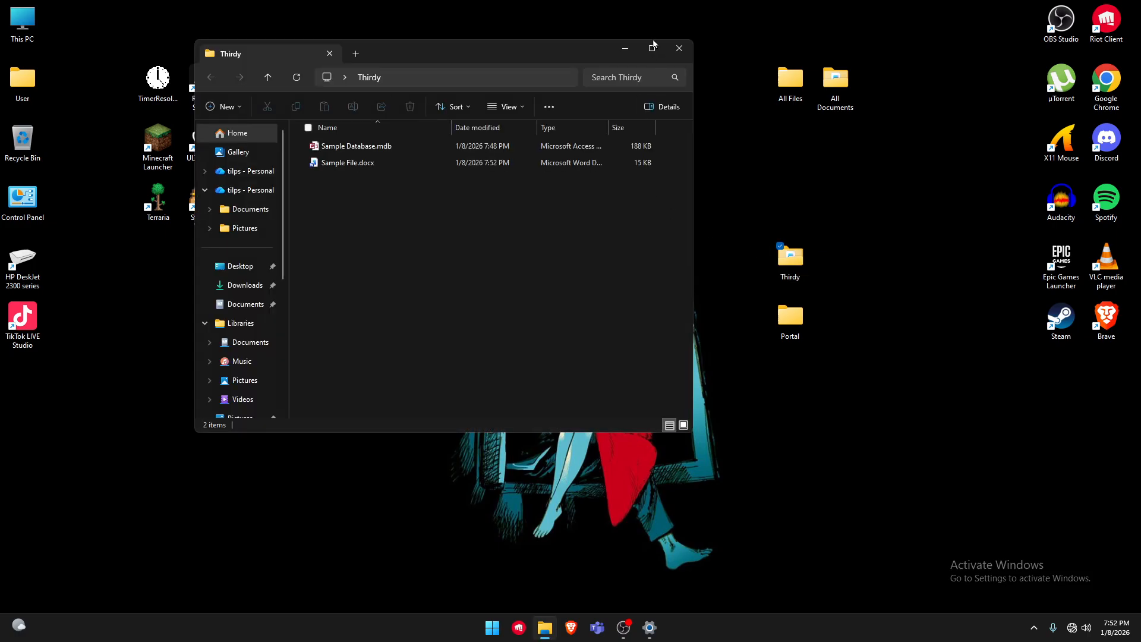
pyautogui.click(684, 425)
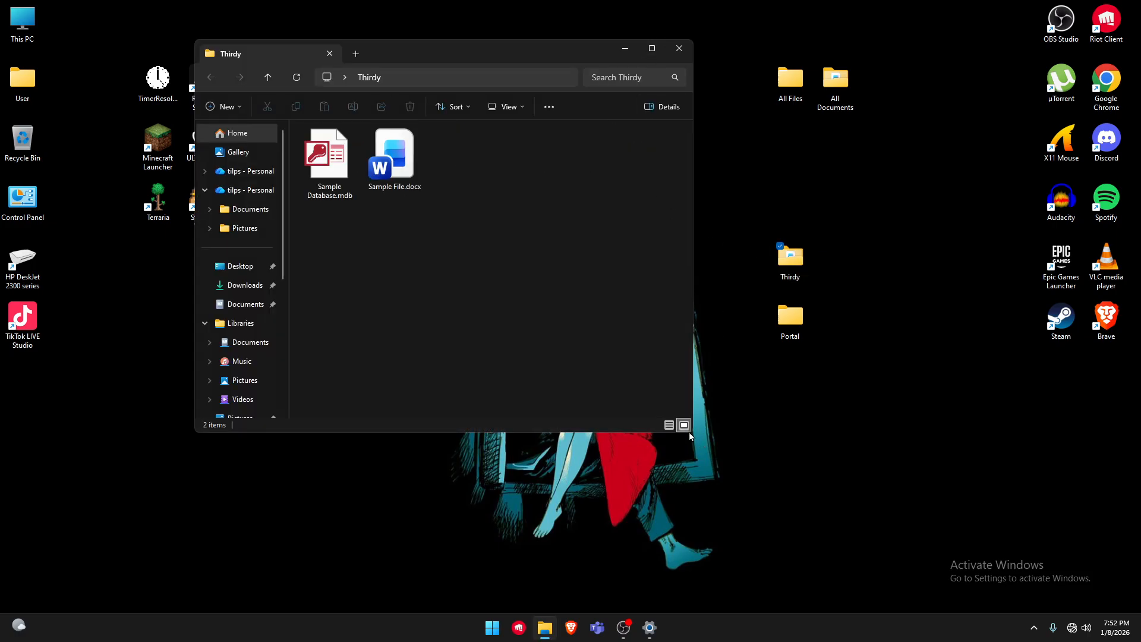
pyautogui.click(669, 425)
pyautogui.moveTo(548, 290); pyautogui.dragTo(361, 144)
pyautogui.click(469, 233)
# Open Sample File.docx with its database query allowed, check the merged text, and close the document and the folder window.
pyautogui.doubleClick(373, 162)
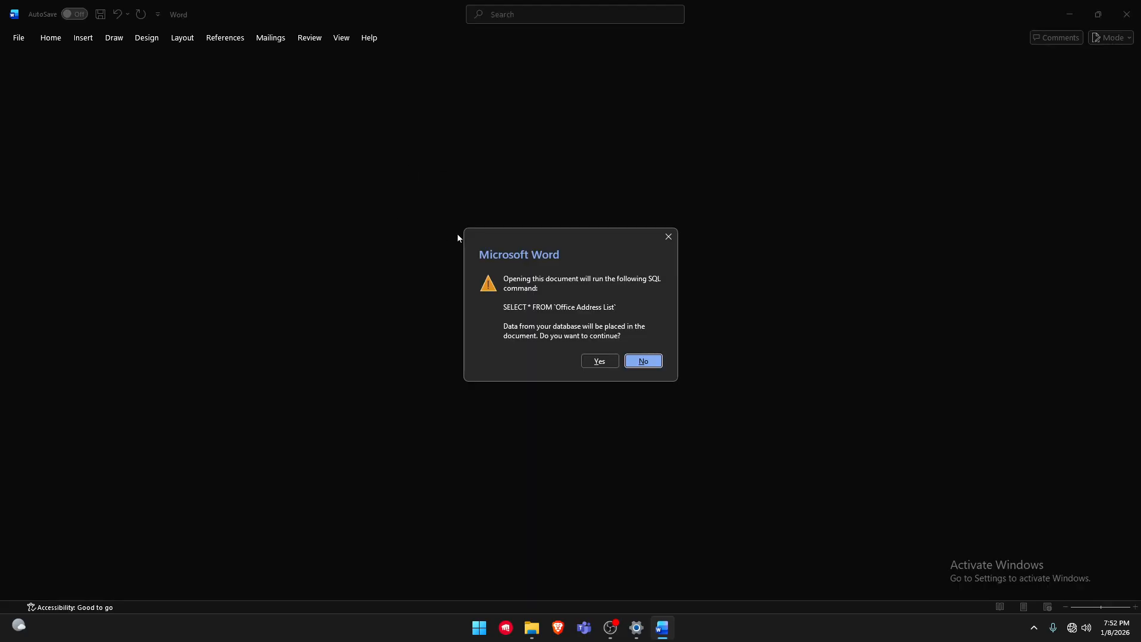
pyautogui.click(608, 369)
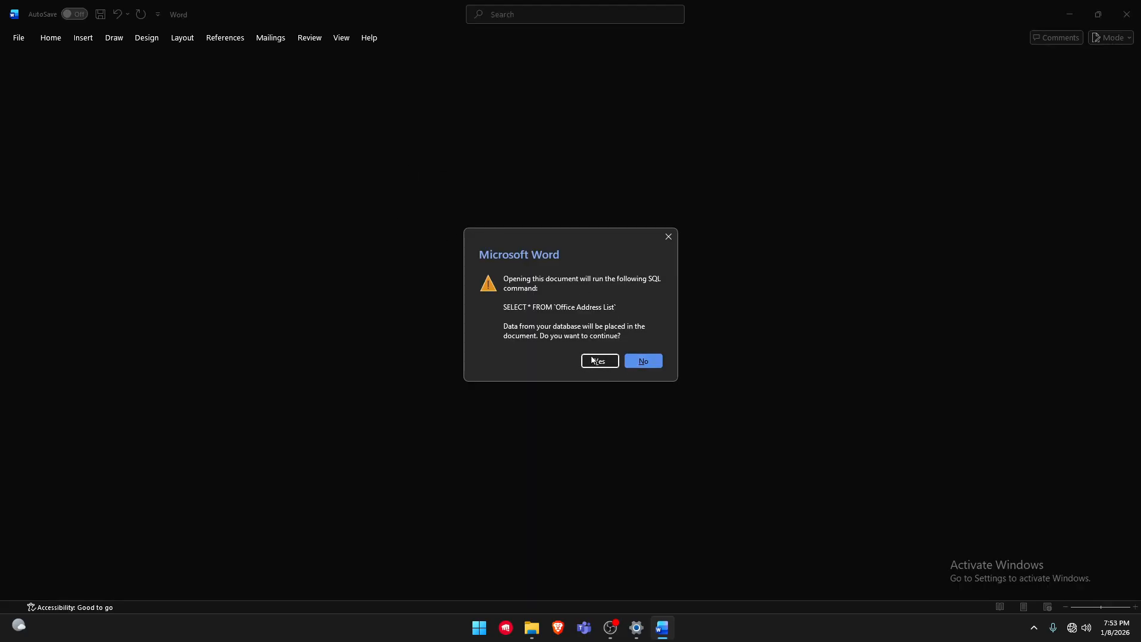
pyautogui.hotkey('ctrl', 'a')
pyautogui.click(480, 191)
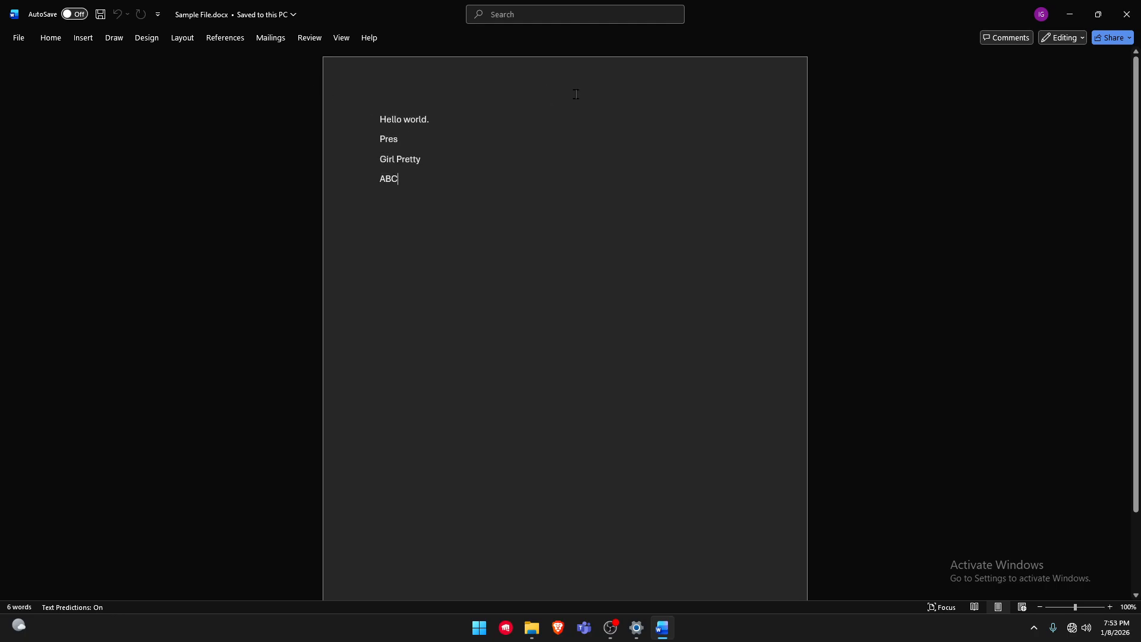
pyautogui.click(1127, 14)
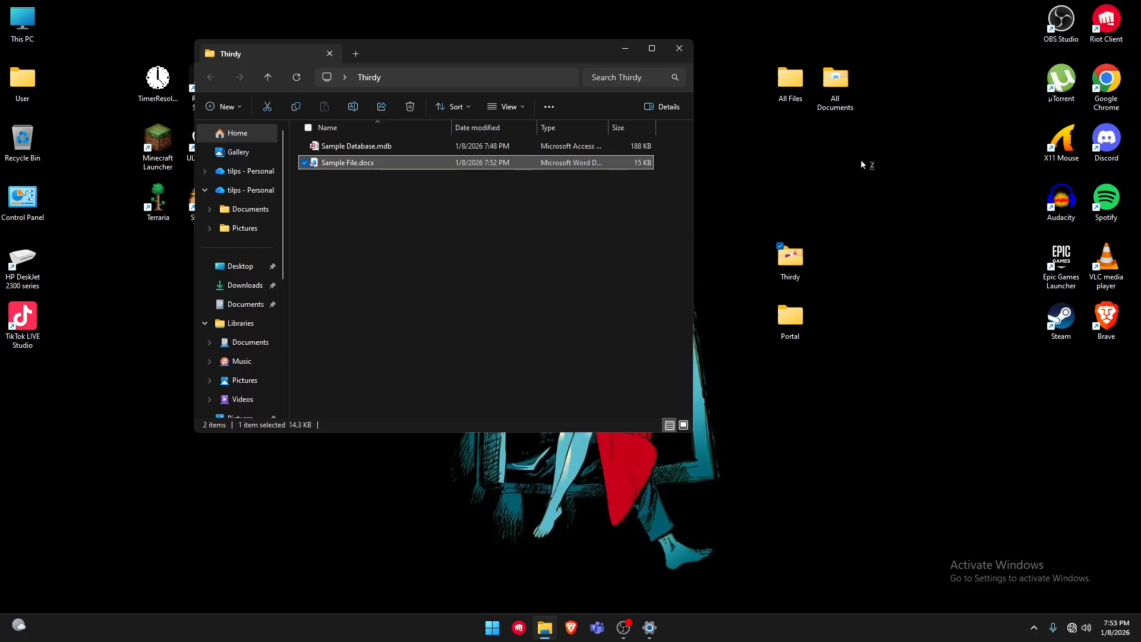
pyautogui.click(679, 48)
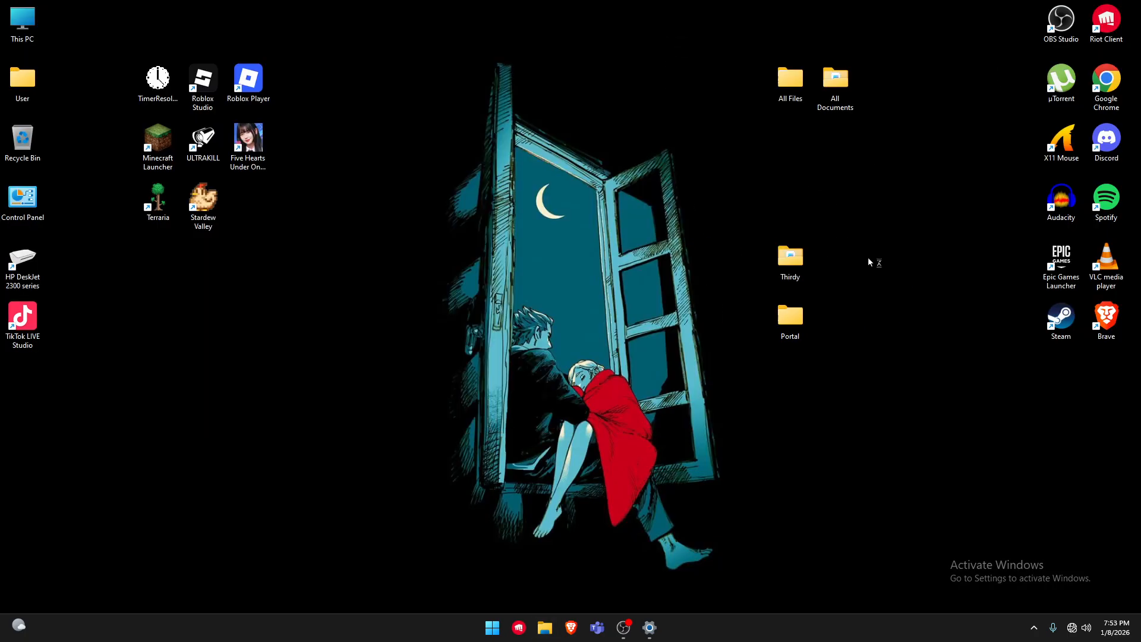
# Try to move the Thirdy folder into the Portal folder on the Desktop.
pyautogui.moveTo(790, 260); pyautogui.dragTo(800, 331)
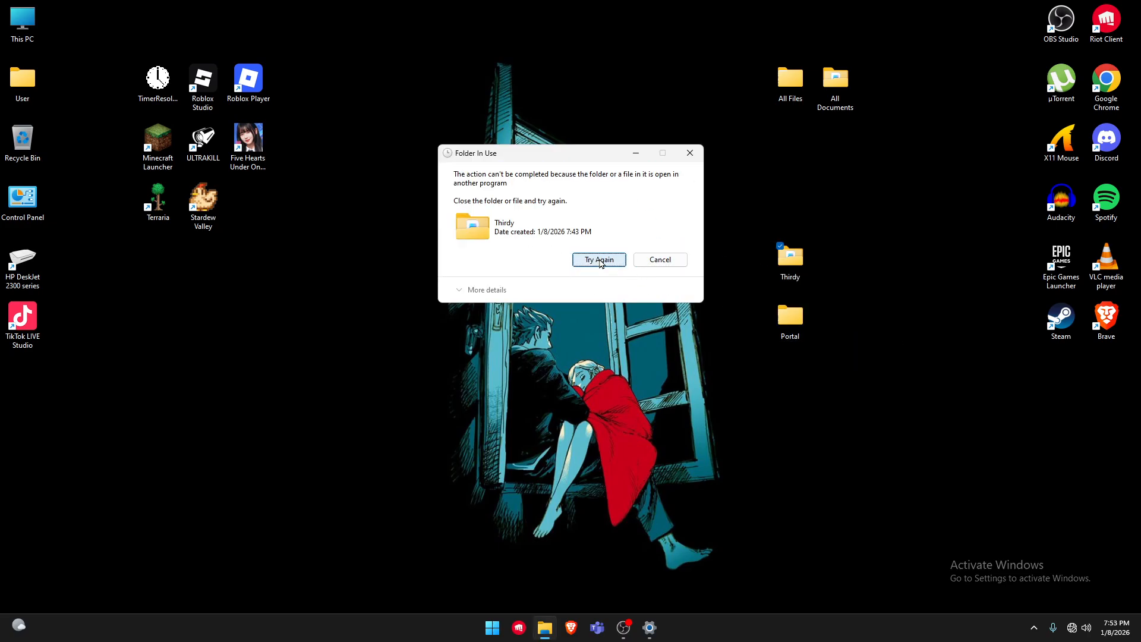
pyautogui.click(599, 261)
pyautogui.click(659, 260)
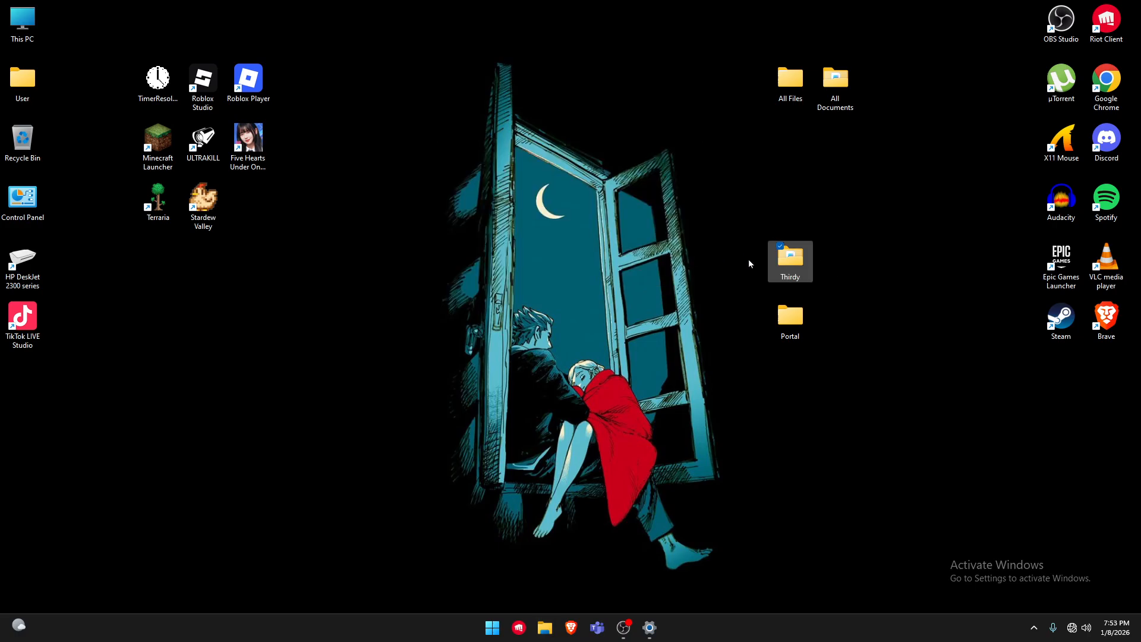
pyautogui.moveTo(870, 416); pyautogui.dragTo(691, 211)
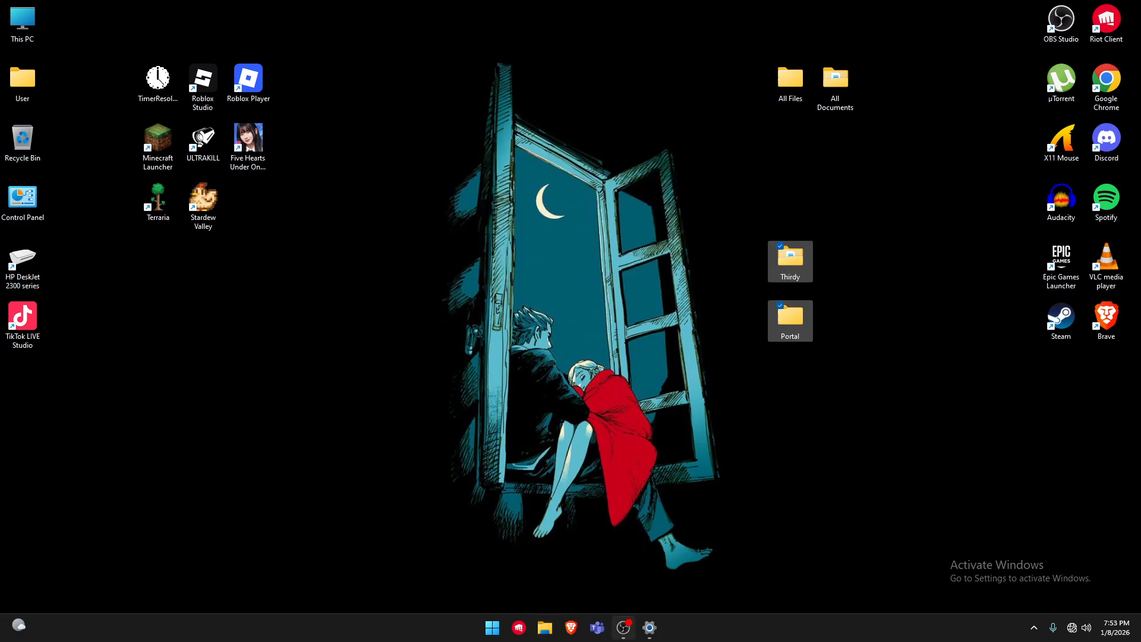